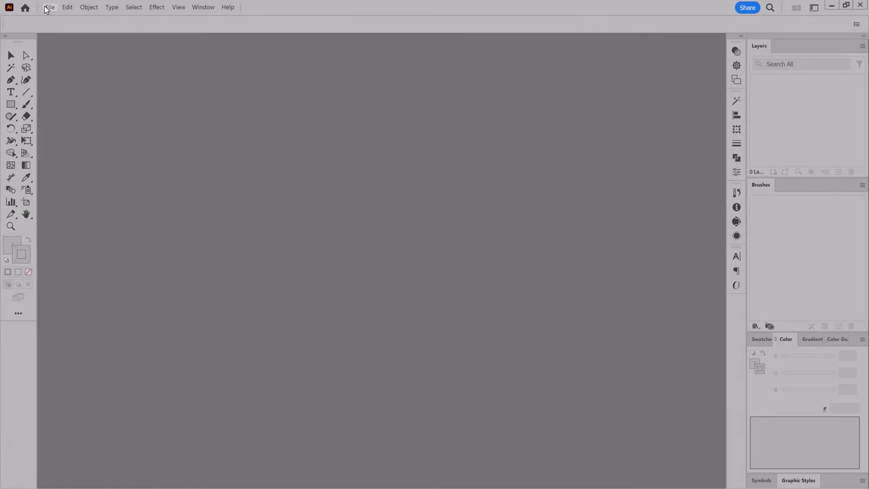
Create a blank landscape document at 340 × 192 mm from the print preset
left_click(47, 7)
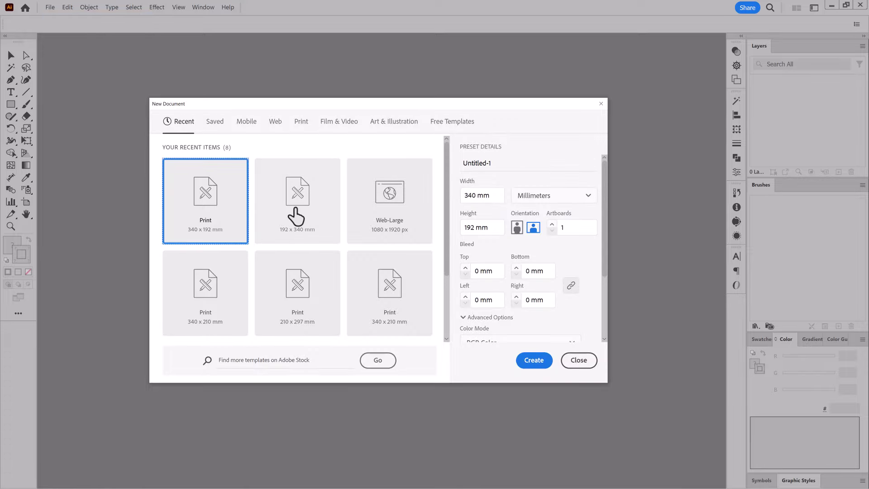
left_click(536, 362)
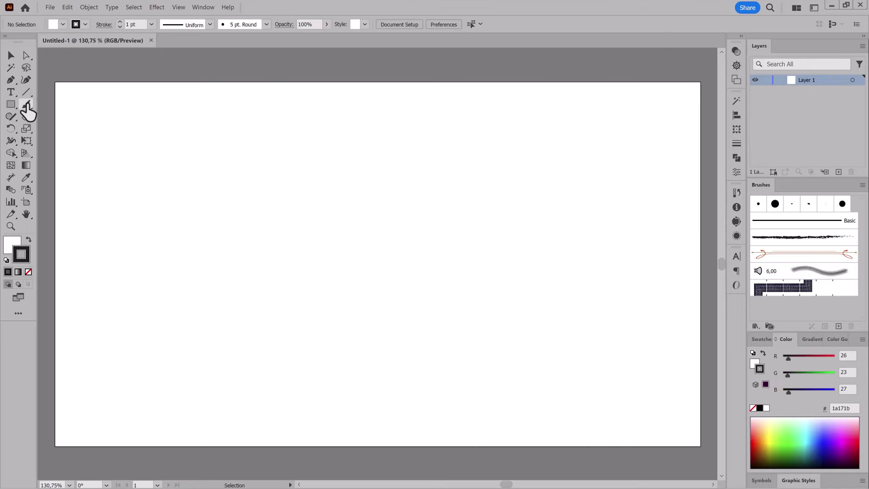
Activate the Paintbrush tool and accept its default options
left_click(26, 105)
double_click(27, 104)
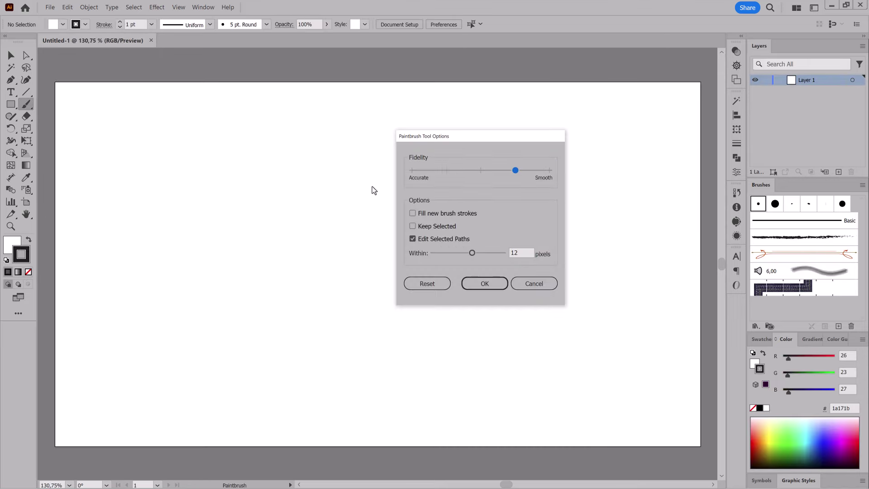
left_click(498, 282)
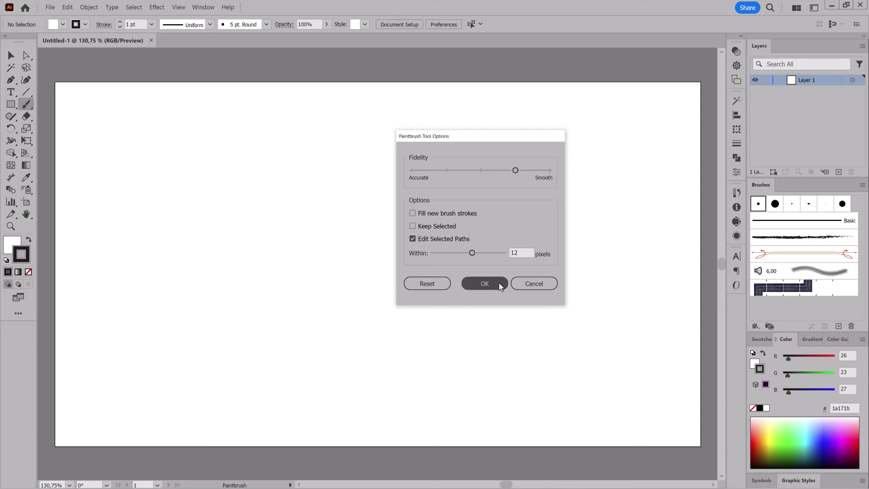
Dock the Dagubi_Various_Brushes_for_Illustrator library beside the artboard and set the stroke to black
left_click(754, 327)
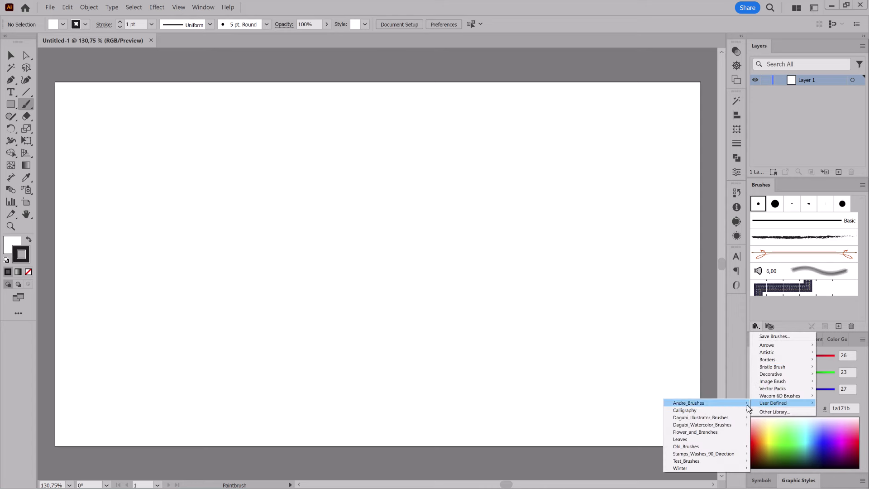
mouse_move(701, 417)
left_click(788, 359)
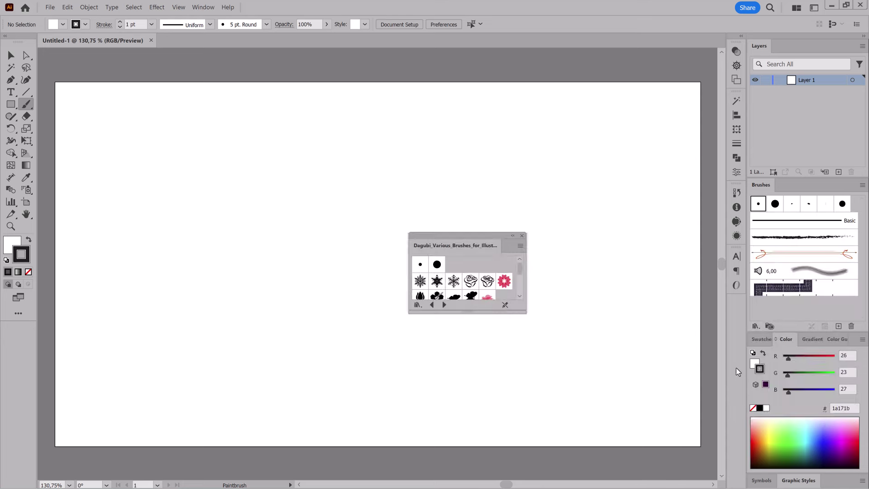
left_click_drag(481, 236, 664, 146)
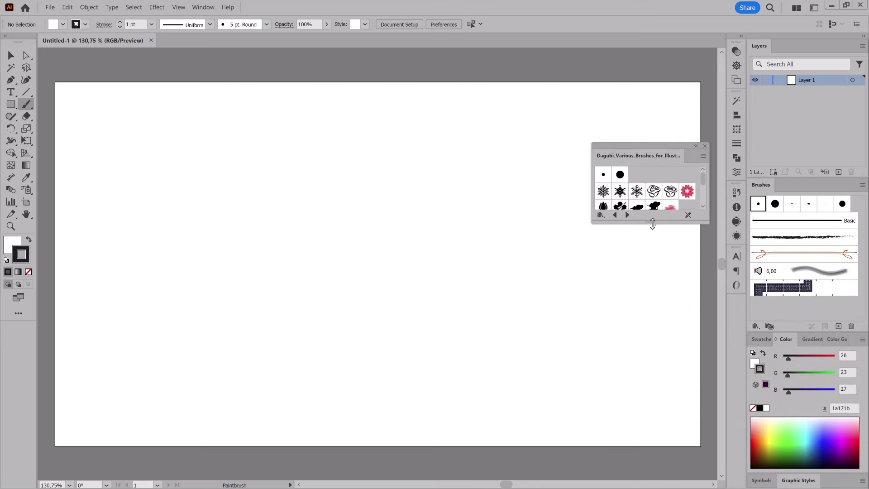
left_click_drag(650, 221, 647, 438)
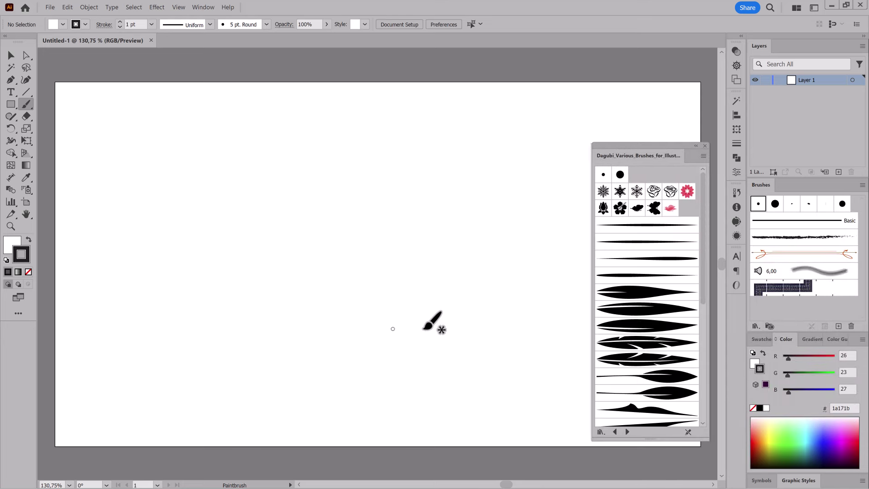
left_click(759, 408)
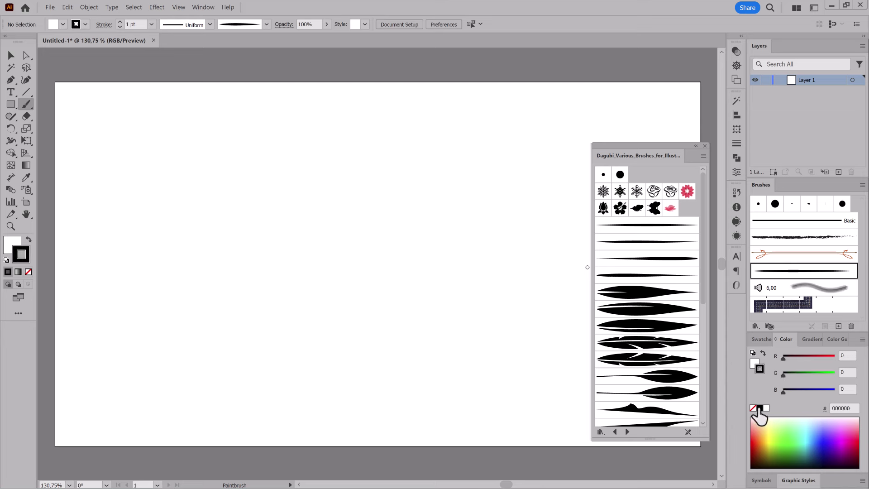
Paint a thin curving stem rising from the lower centre, topped with a leaf
left_click(646, 243)
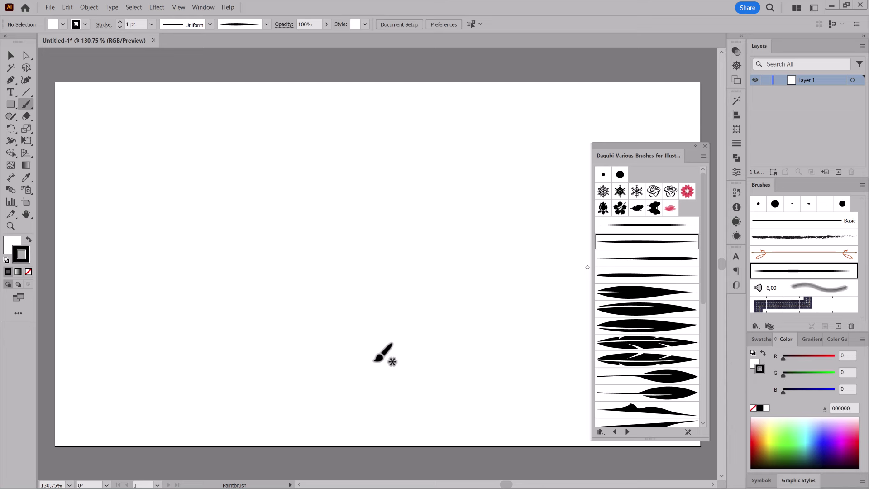
left_click_drag(374, 361, 365, 330)
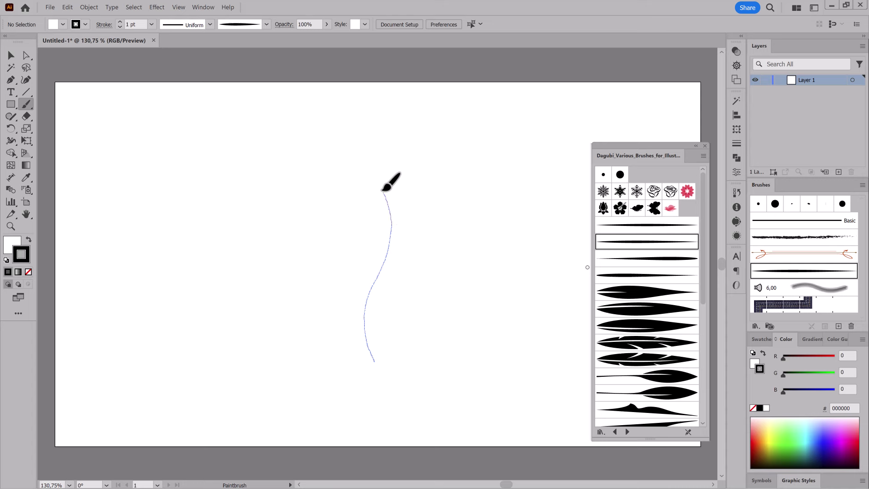
left_click_drag(383, 190, 380, 185)
left_click(642, 327)
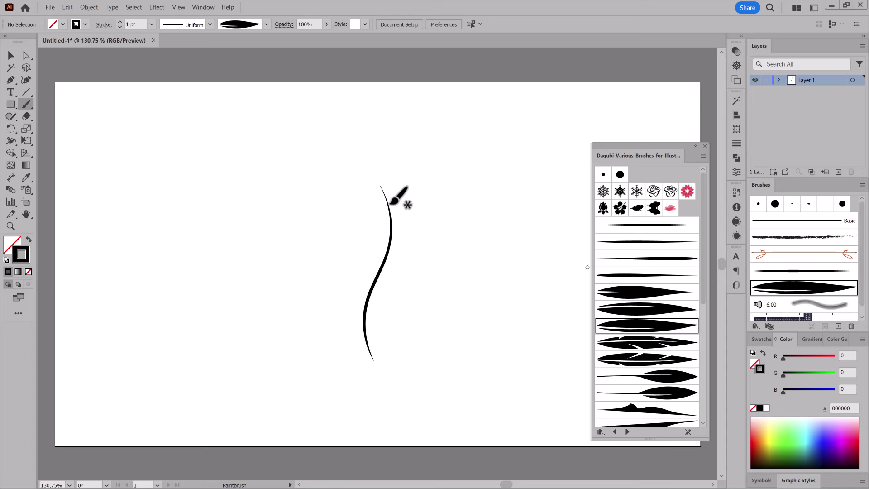
left_click_drag(369, 159, 360, 146)
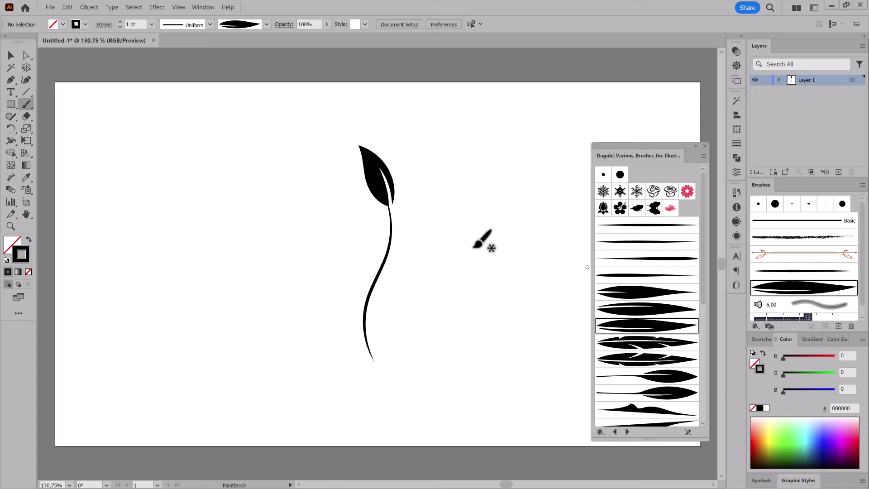
Paint a curl arcing right from the stem with a large leaf inside it
left_click(641, 242)
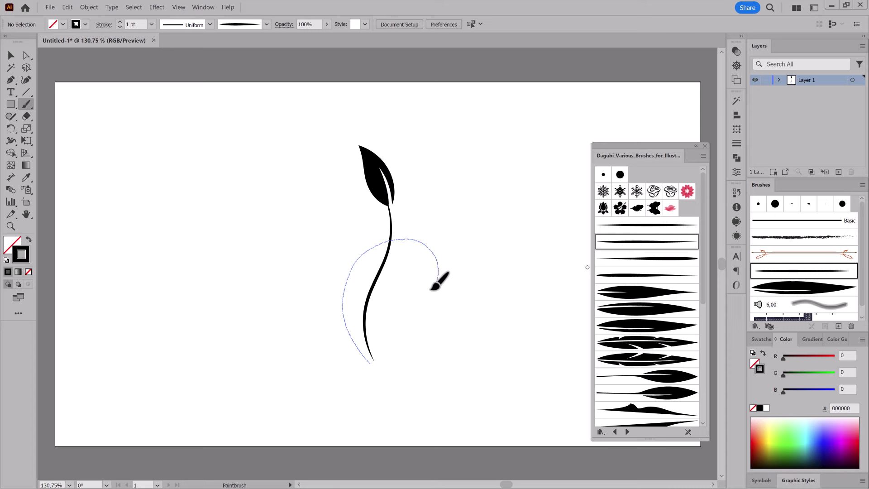
left_click_drag(432, 288, 416, 294)
left_click(647, 308)
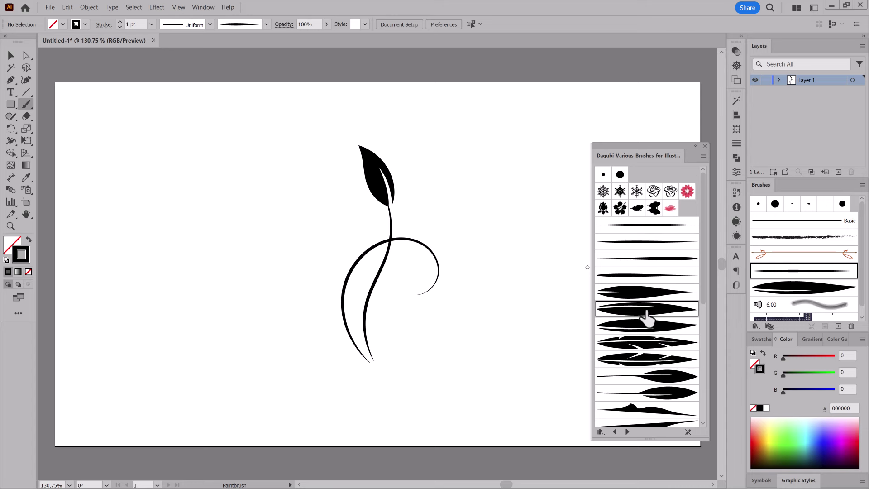
left_click_drag(407, 296, 389, 297)
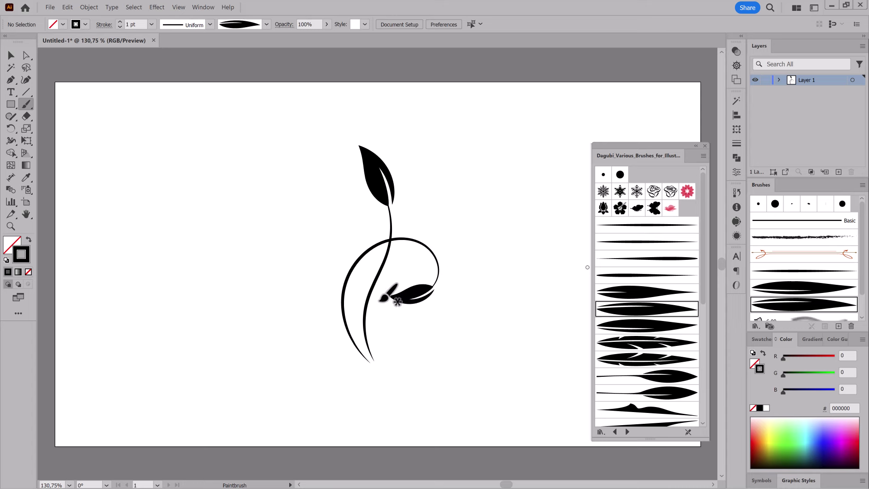
Paint a second stem rising right, with a leaf on top and a small side leaf
left_click(643, 242)
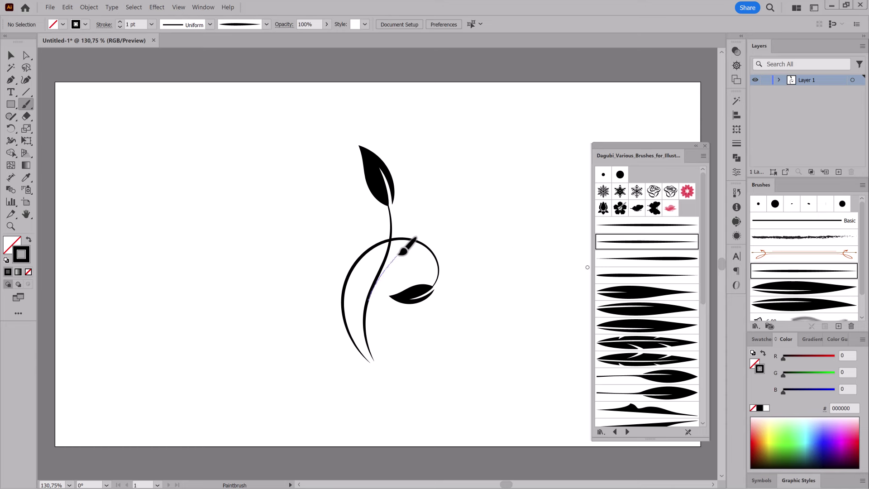
left_click_drag(422, 222, 426, 205)
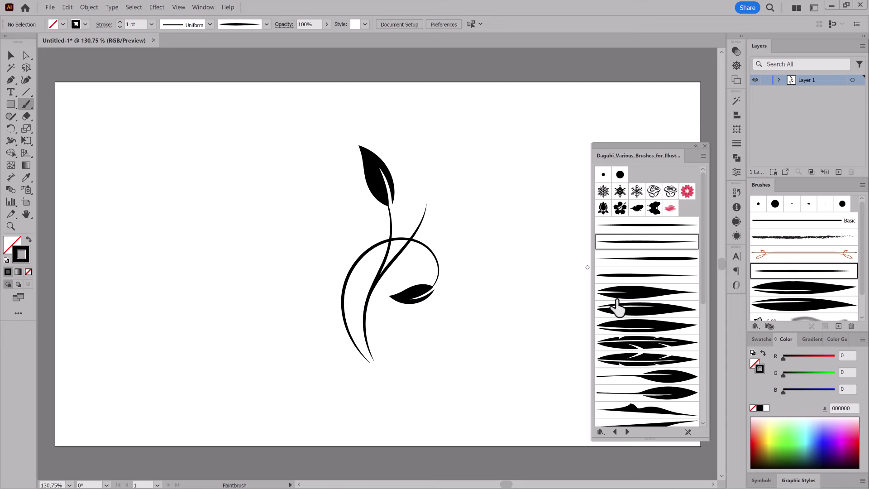
left_click(636, 326)
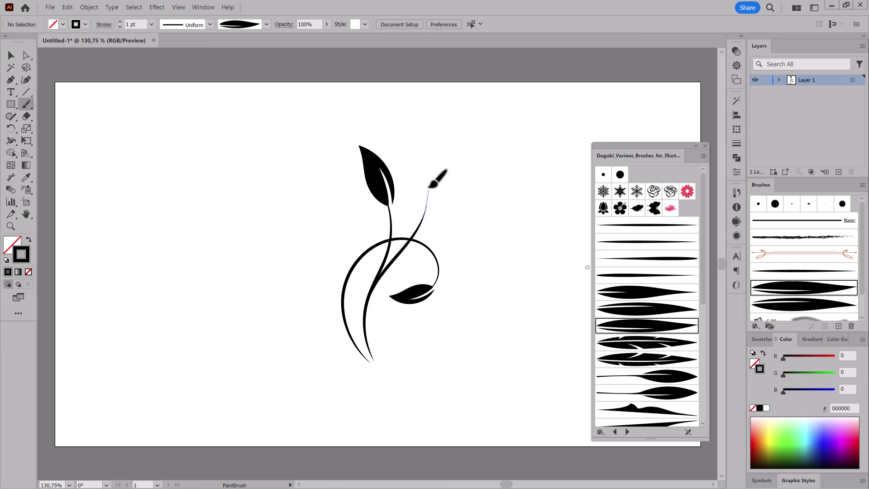
left_click_drag(429, 187, 427, 165)
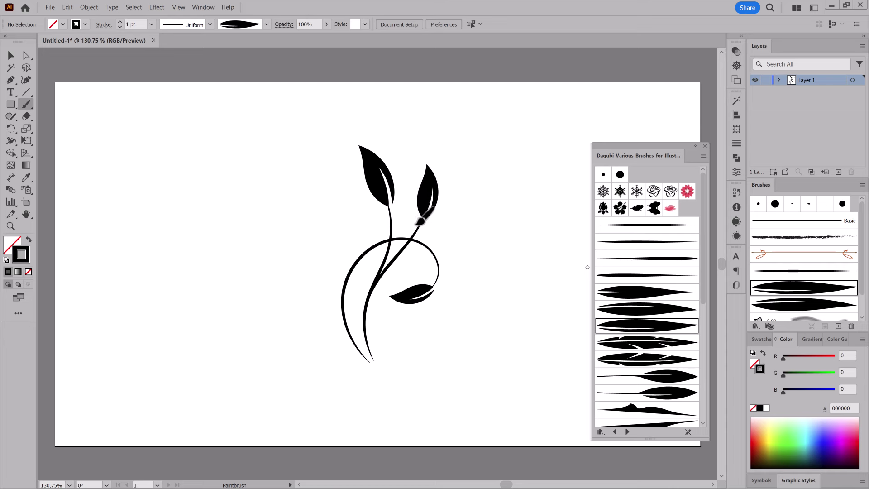
left_click_drag(405, 204, 354, 213)
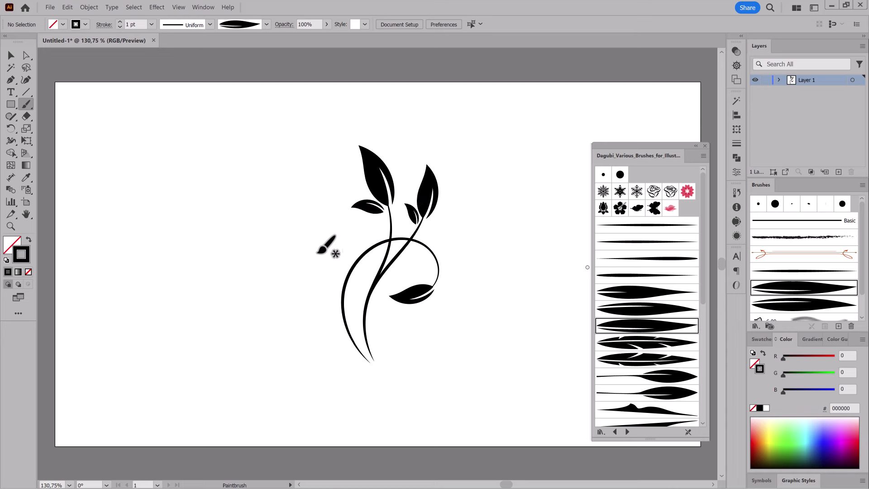
Paint a curl at the stem's base and a thin tendril toward the lower leaf
left_click(282, 271, "ctrl")
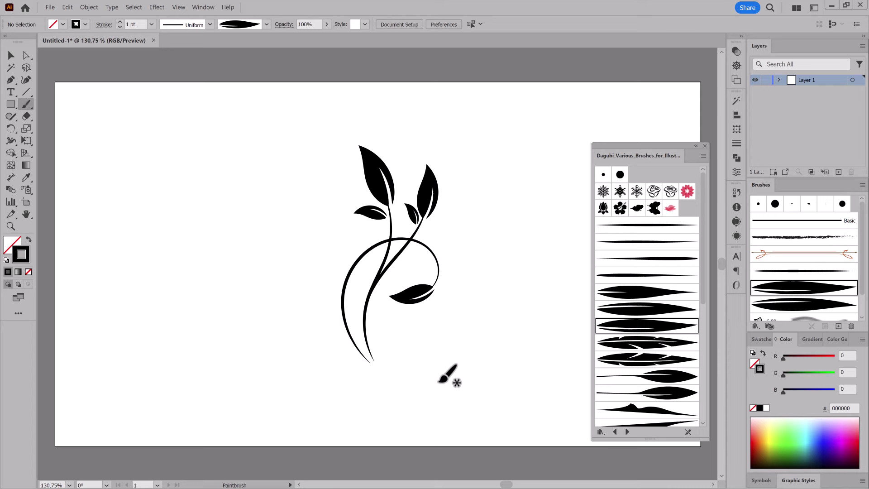
left_click(650, 242)
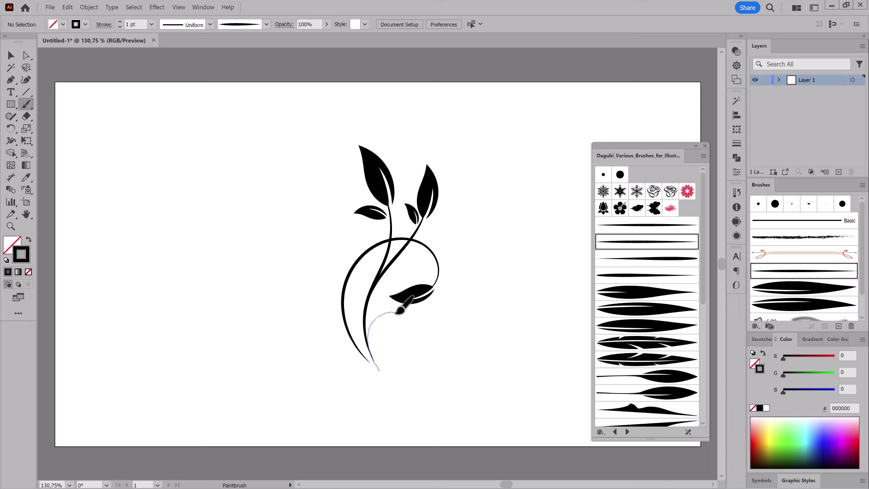
left_click_drag(394, 338, 398, 338)
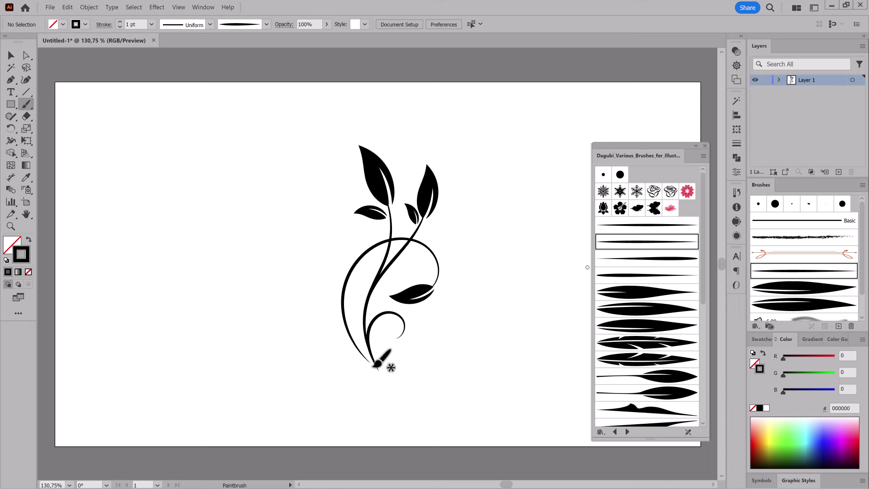
left_click(634, 260)
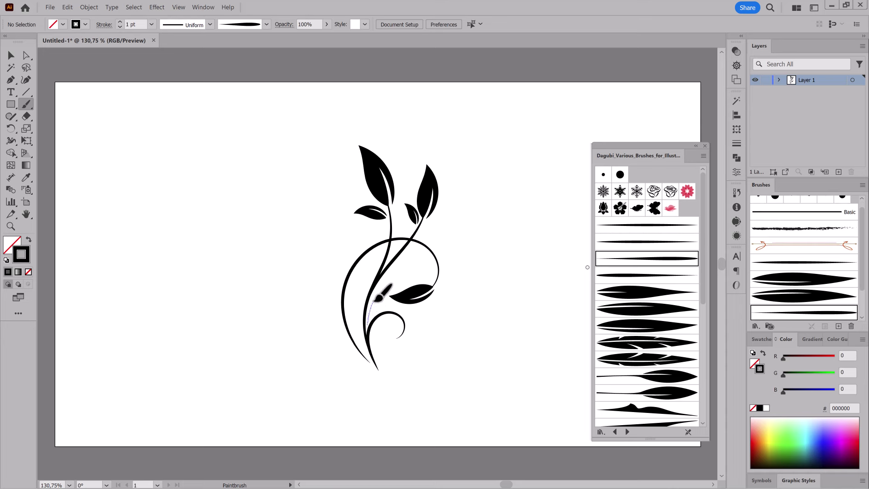
left_click_drag(389, 285, 404, 275)
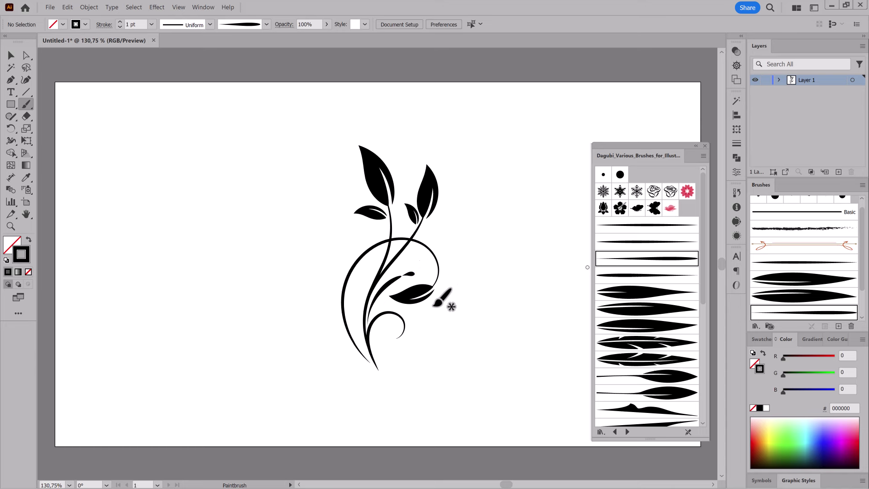
Paint a large leaf stroke beside the vine's lower curl
left_click(649, 309)
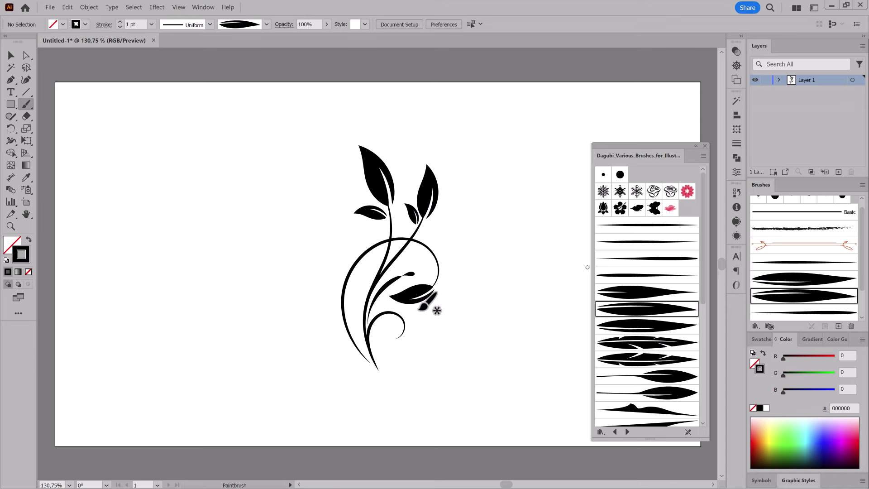
left_click_drag(385, 341, 404, 332)
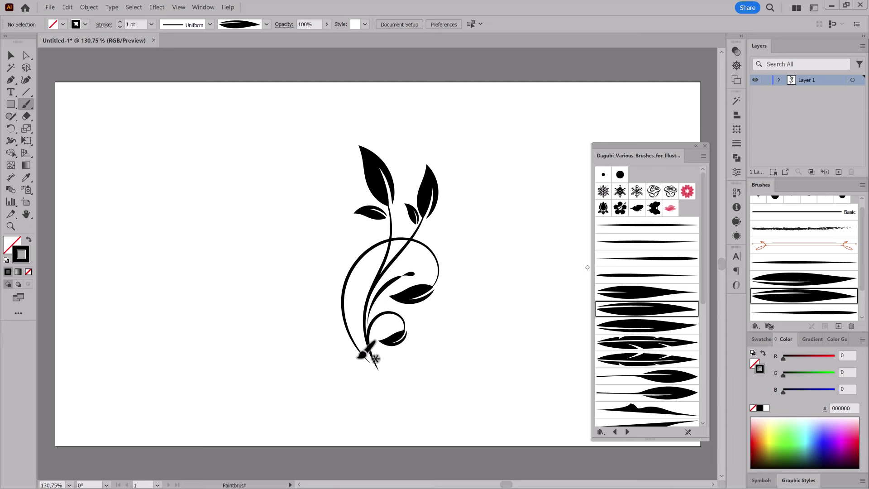
left_click(459, 324, "ctrl")
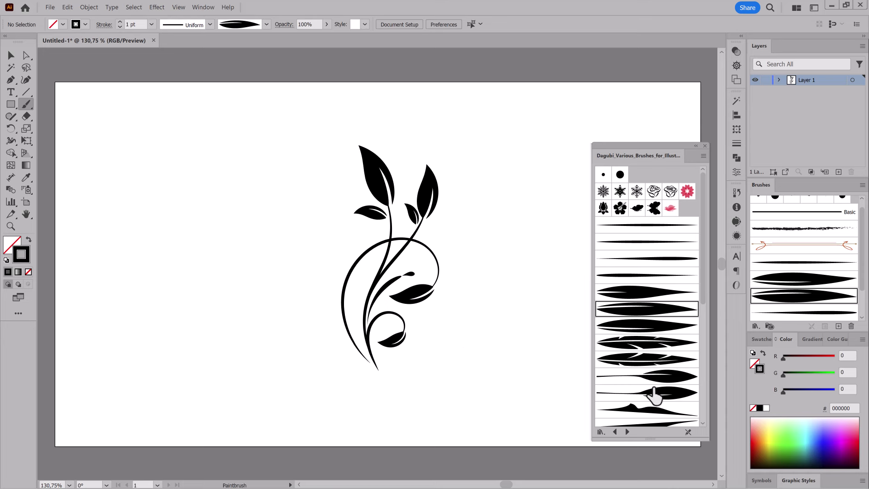
left_click(654, 245)
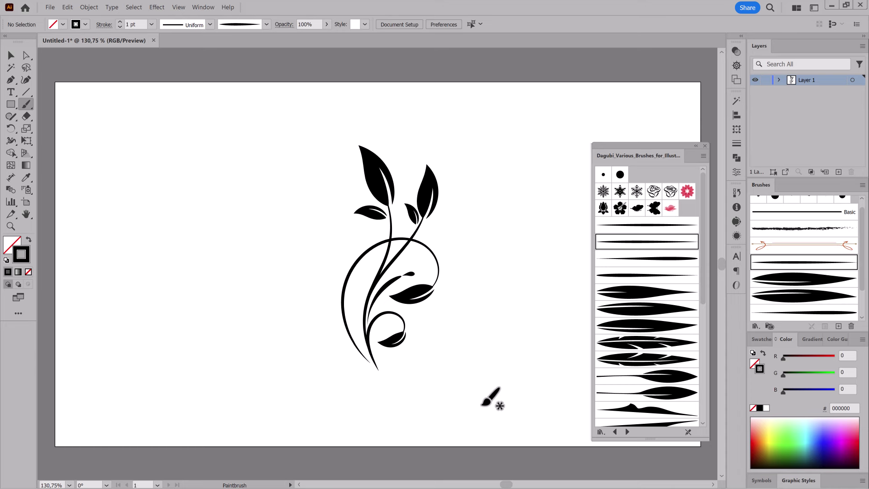
At 3 pt stroke weight, paint two long tapered strokes sweeping up-right and up-left
left_click(736, 143)
left_click(647, 110)
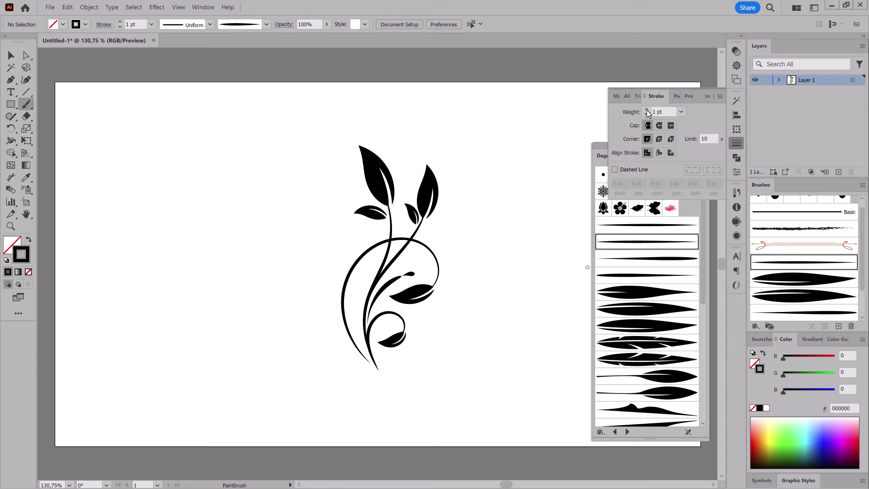
left_click(646, 110)
left_click_drag(426, 253, 448, 237)
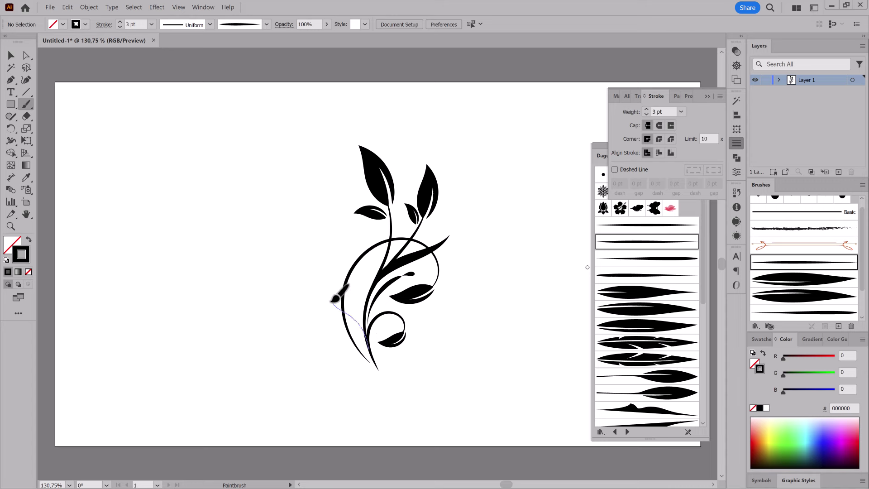
left_click_drag(334, 299, 318, 287)
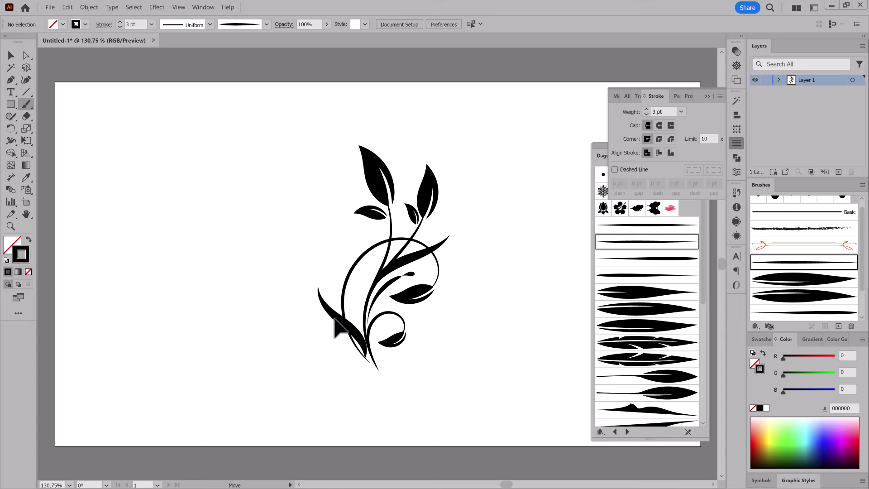
left_click(295, 383, "ctrl")
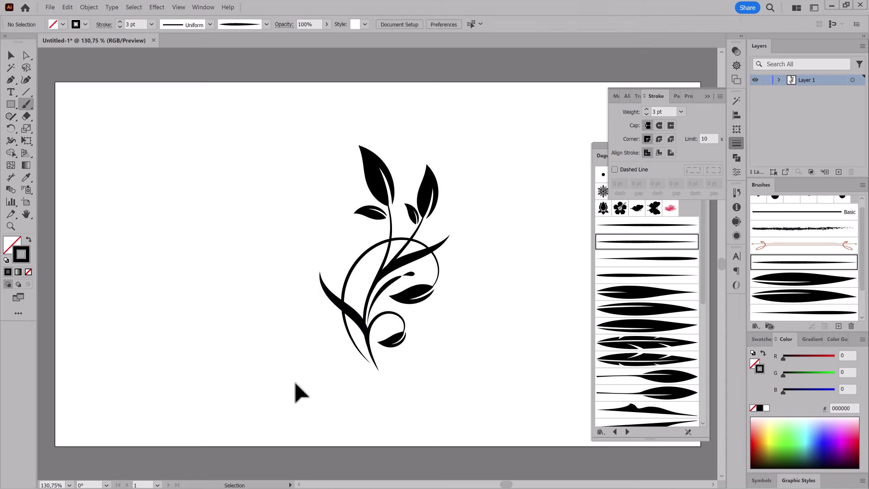
Add two small leaves on the stem, the first thinned to 1 pt
left_click(665, 378)
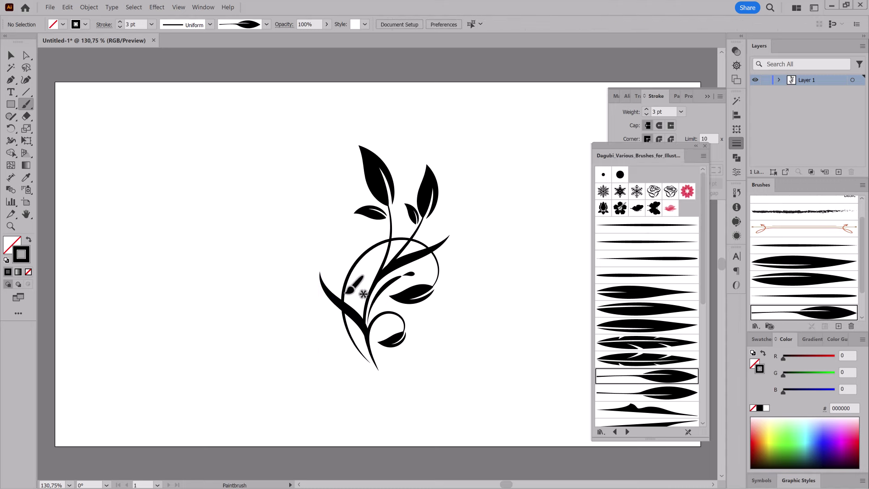
left_click_drag(346, 297, 368, 274)
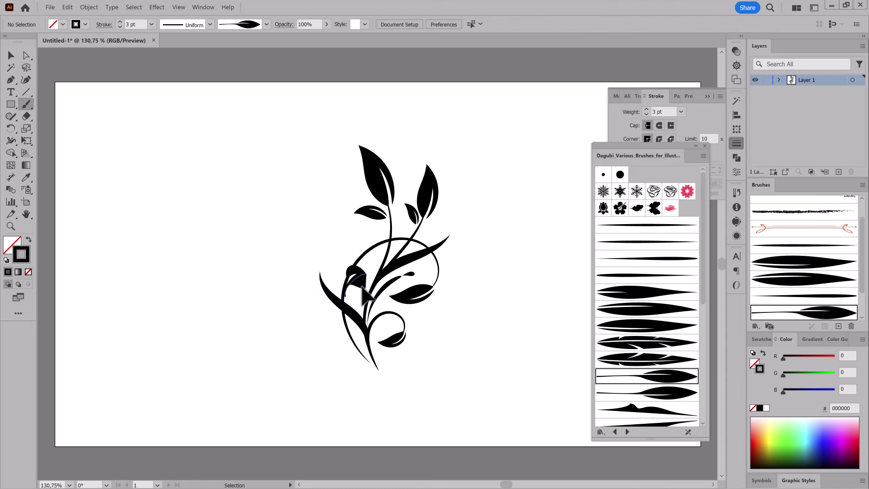
left_click(646, 115)
left_click(646, 114)
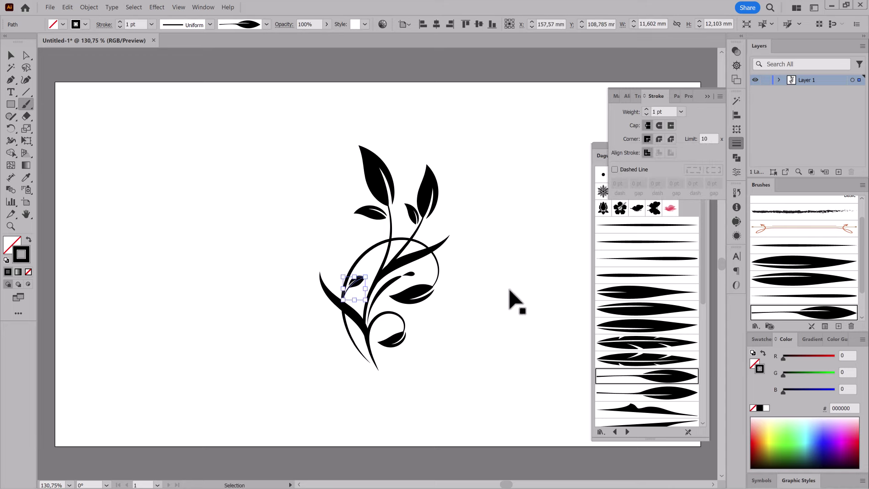
left_click(516, 303, "ctrl")
left_click(652, 392)
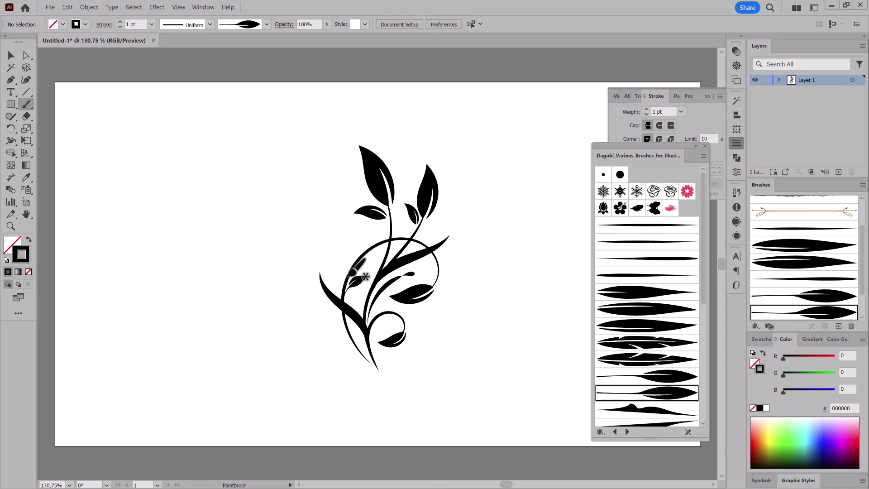
left_click_drag(351, 258, 351, 241)
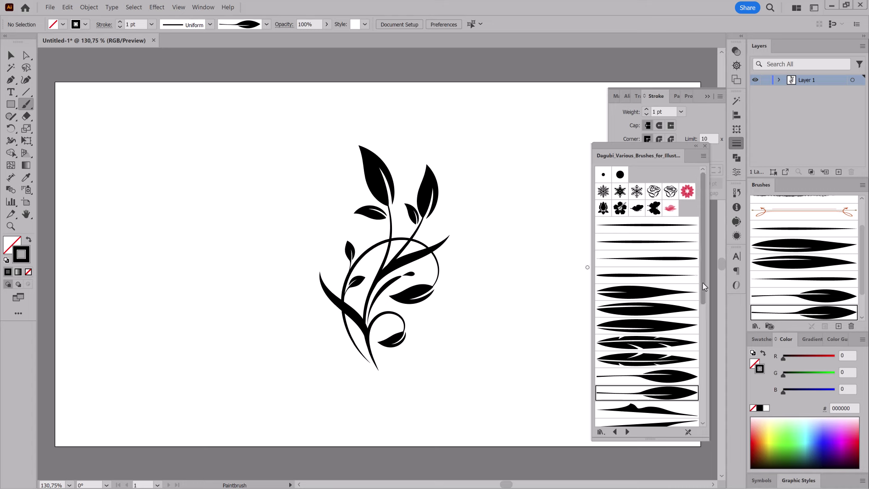
left_click_drag(702, 283, 702, 309)
Paint wavy leafy flourishes across the bottom right and the lower left
left_click(653, 392)
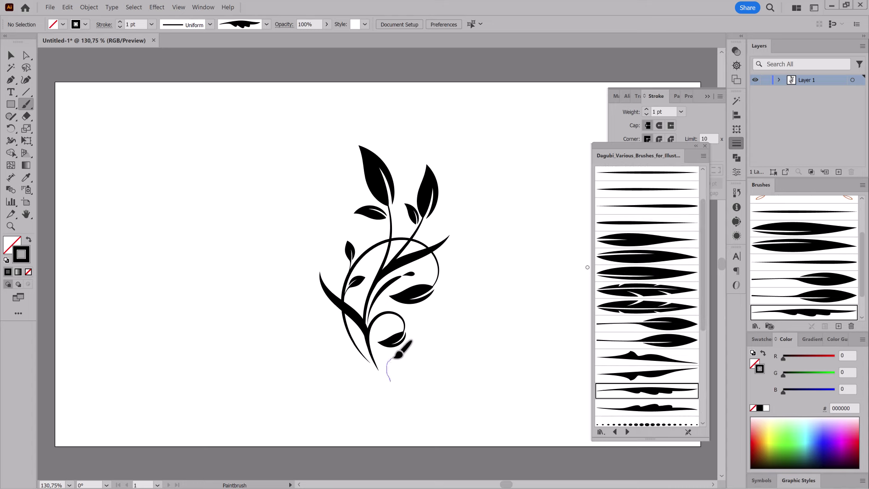
left_click_drag(429, 357, 454, 355)
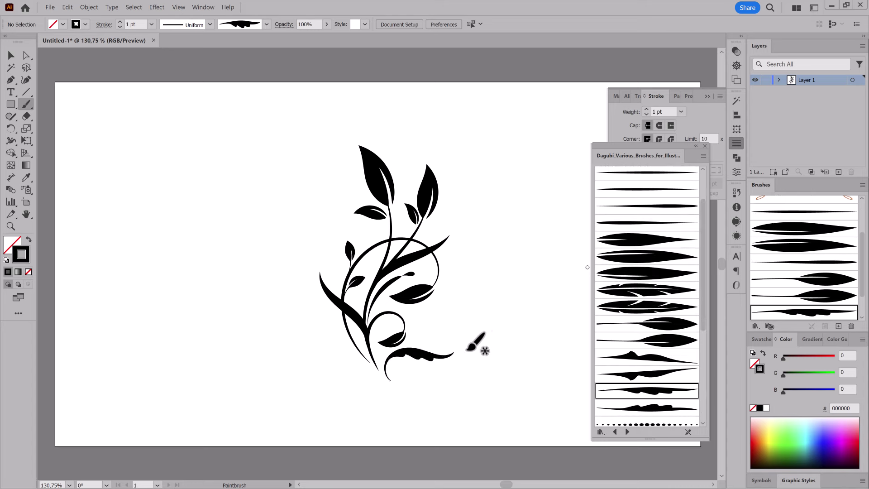
left_click(640, 409)
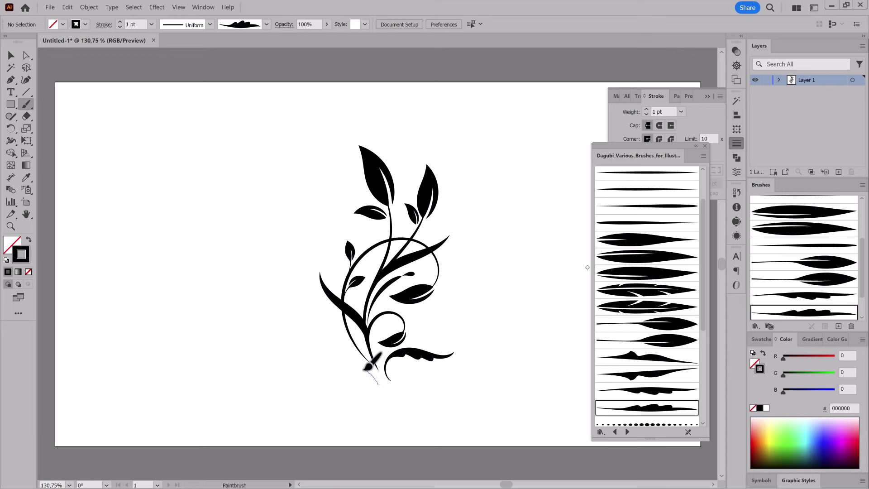
left_click_drag(326, 361, 306, 342)
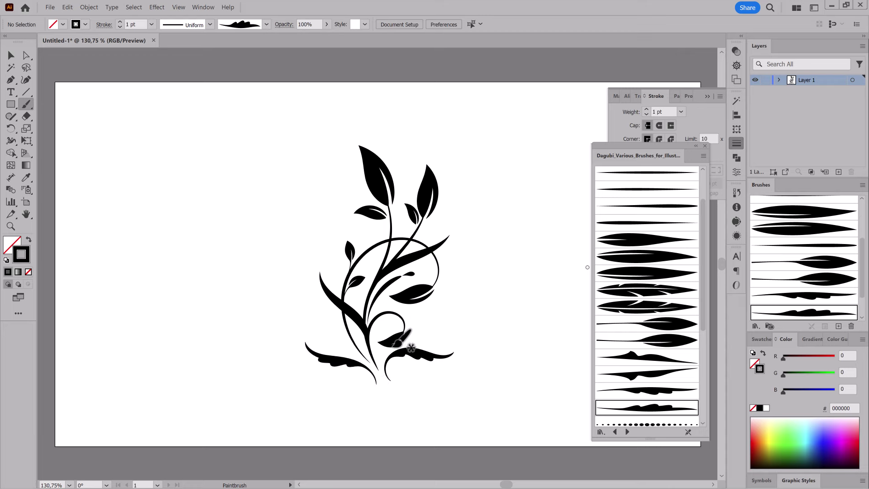
With a heavier thin tapered brush, paint two leaves at the lower left
left_click(655, 207)
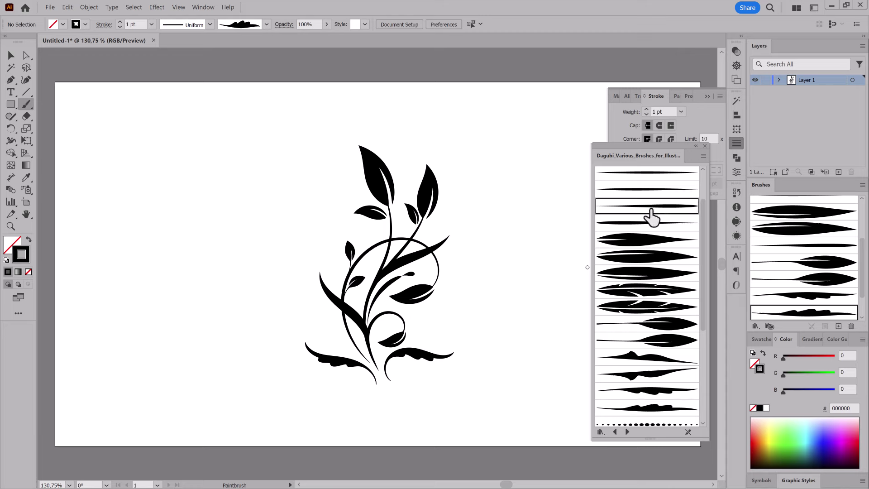
left_click(646, 109)
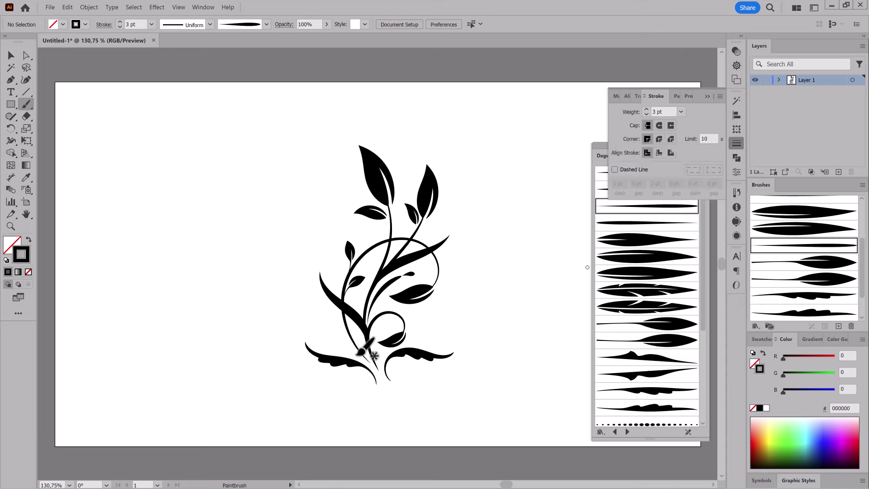
left_click_drag(341, 332, 306, 304)
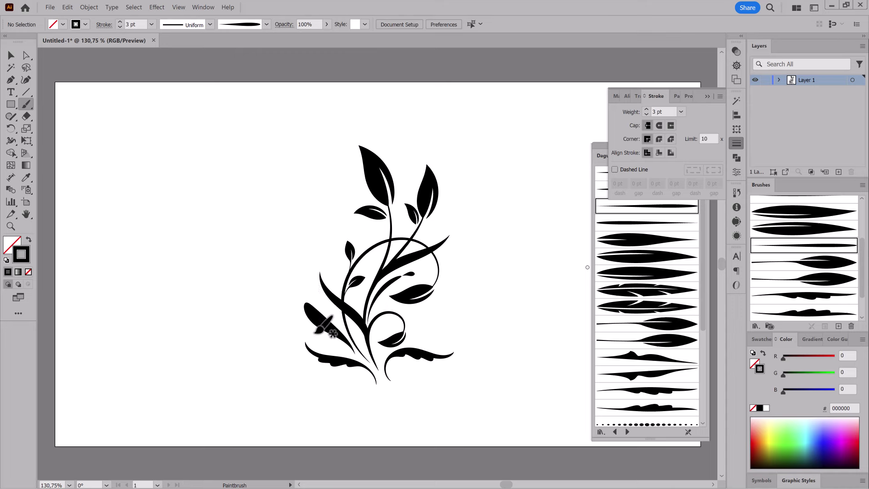
left_click(69, 8)
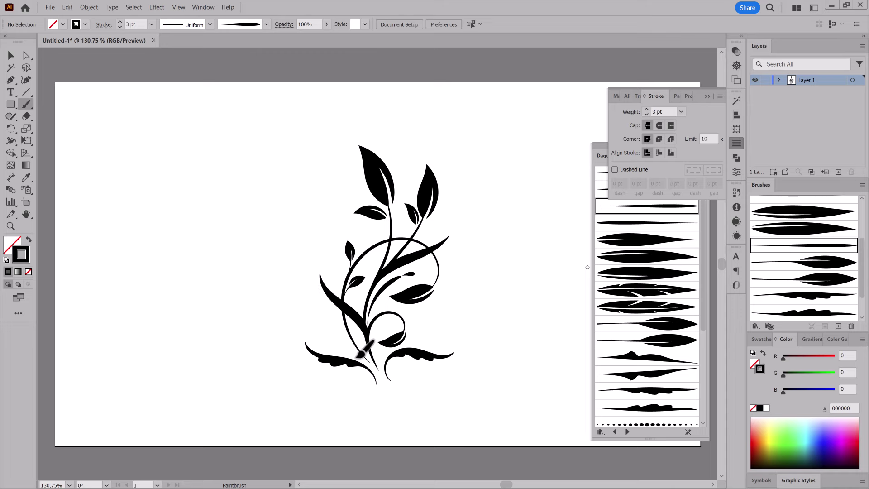
left_click_drag(335, 345, 316, 329)
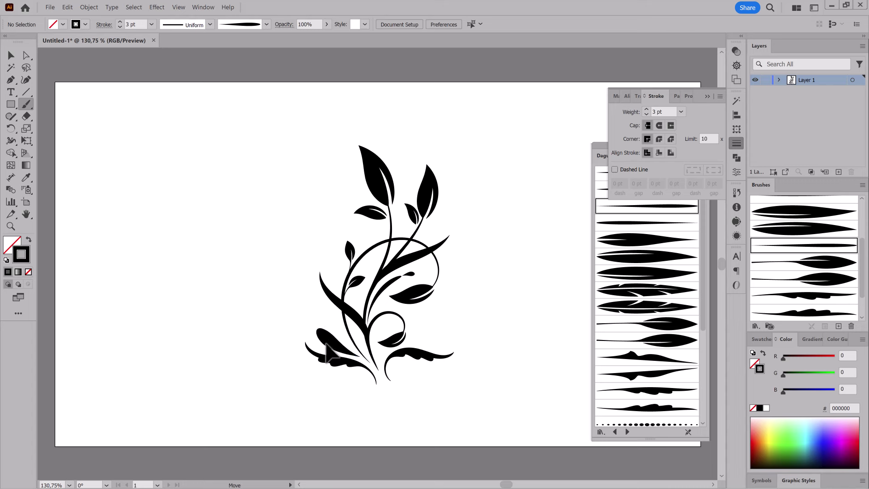
left_click(534, 168, "ctrl")
Paint a small calligraphic-brush leaf beside the lower stem
left_click(648, 256)
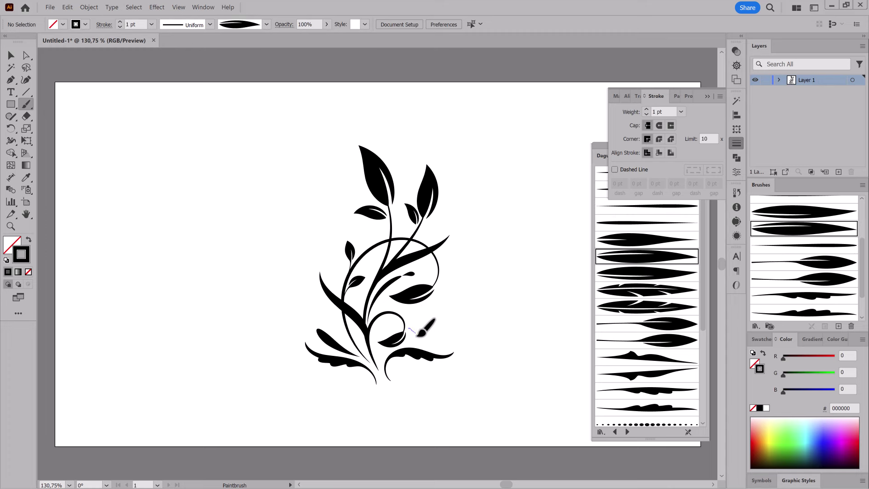
left_click_drag(417, 335, 419, 340)
left_click(631, 190)
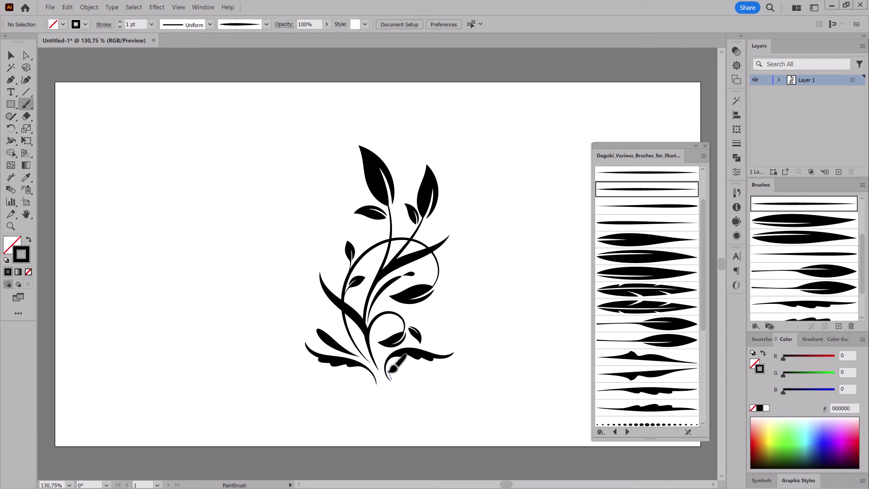
Paint thin curling tendrils under the lower leaf, near the lower stems, and up to the upper left
left_click_drag(416, 368, 418, 367)
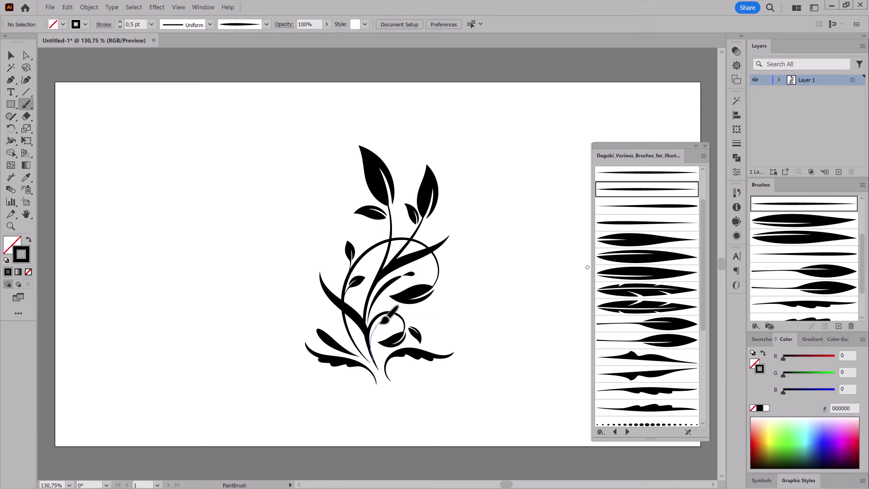
left_click_drag(429, 327, 429, 328)
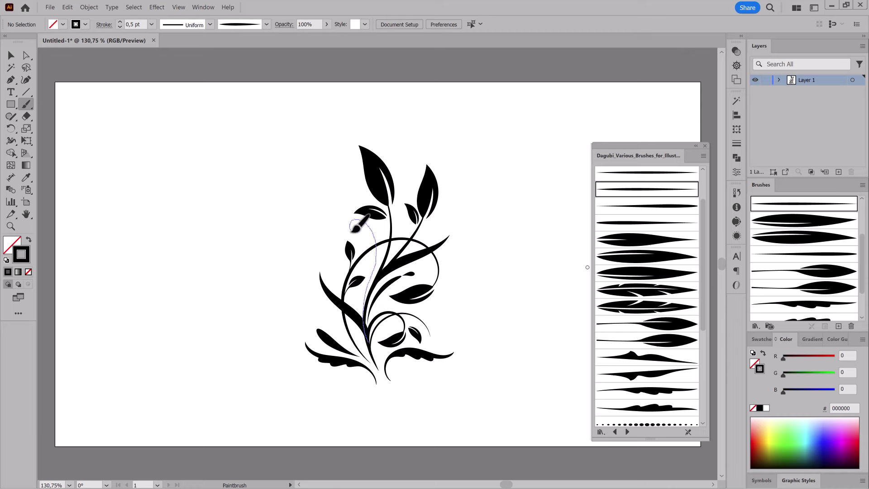
left_click_drag(365, 236, 365, 237)
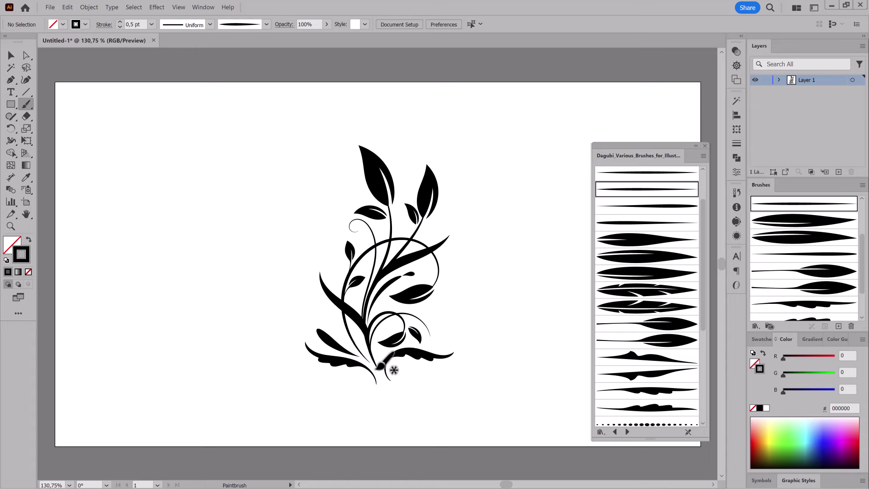
left_click_drag(384, 362, 557, 410)
scroll(520, 413, "down", 2)
Paint a 1 pt tapered-brush curl beside the upper-left leaf
scroll(422, 400, "down", 2)
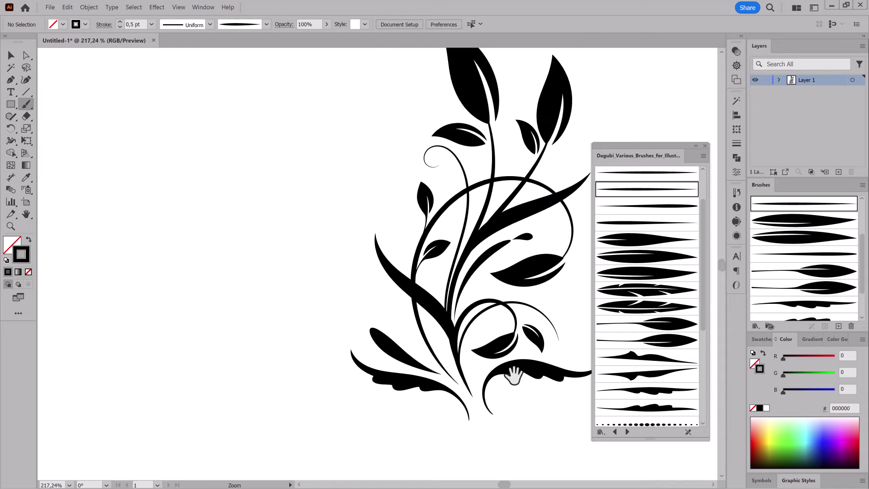
scroll(425, 360, "down", 1)
scroll(424, 361, "down", 1)
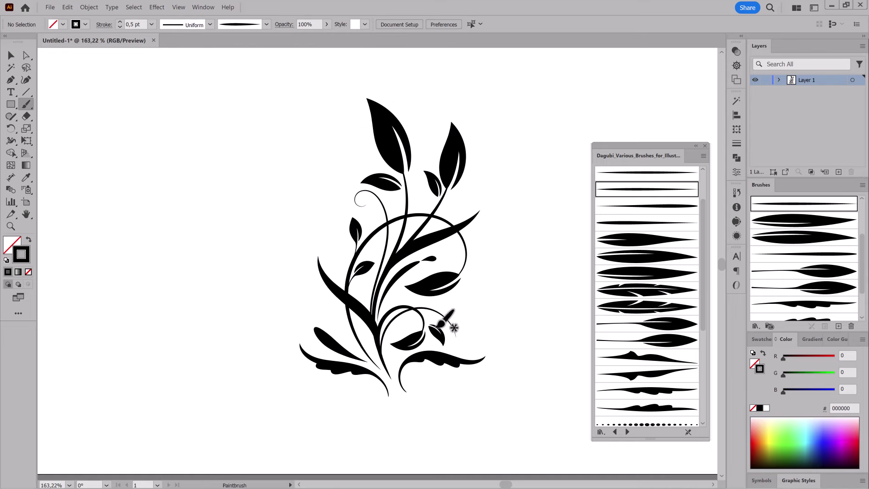
left_click(638, 274)
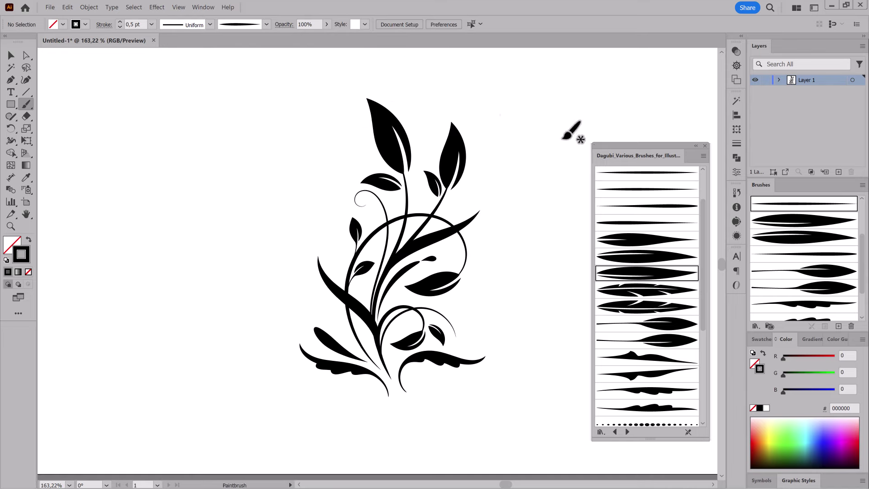
left_click(121, 22)
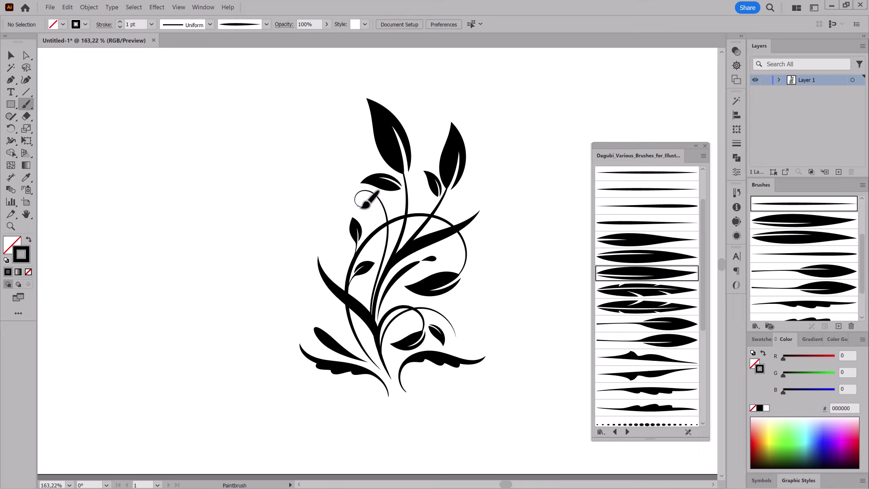
left_click_drag(374, 204, 369, 211)
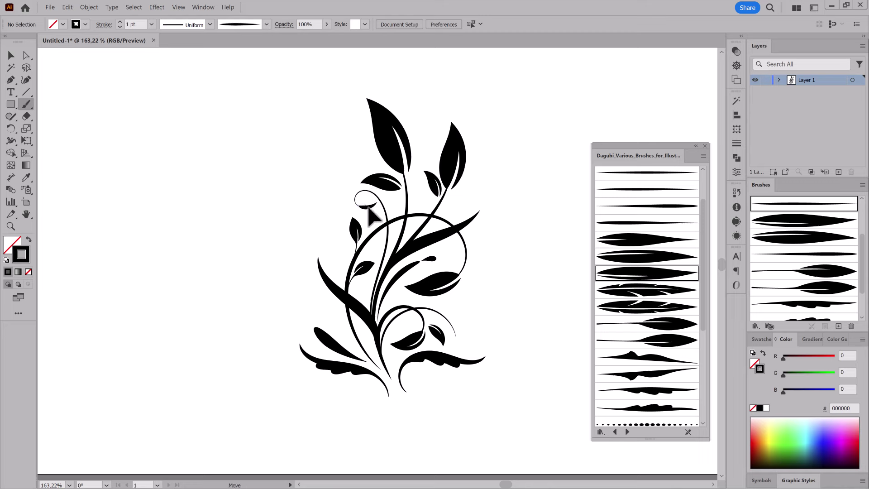
left_click(368, 209, "ctrl")
left_click(643, 274)
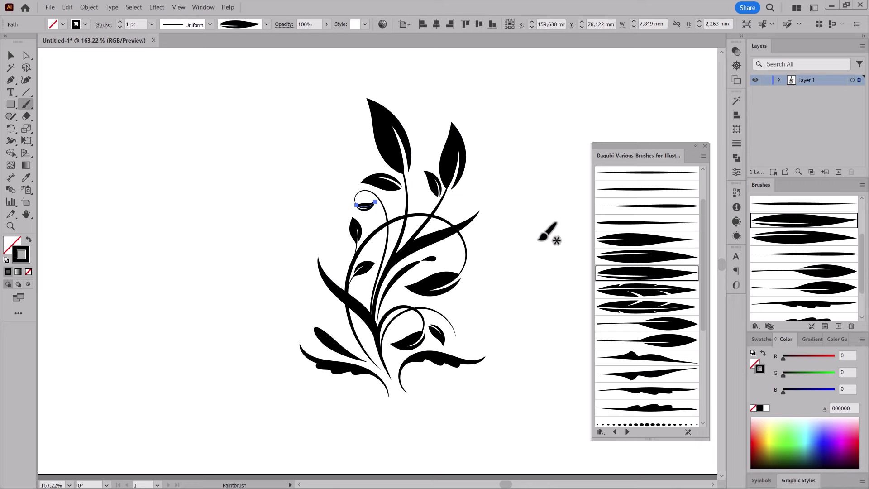
Add a tiny leaf bud at the tip of the new curl
mouse_move(335, 201)
left_mouse_down()
mouse_move(494, 267)
mouse_move(480, 273)
left_mouse_up()
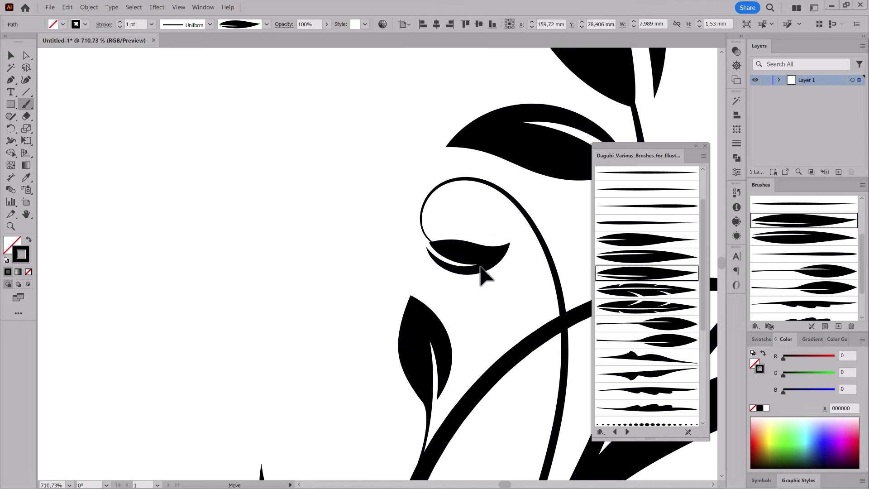
left_click_drag(418, 231, 403, 273)
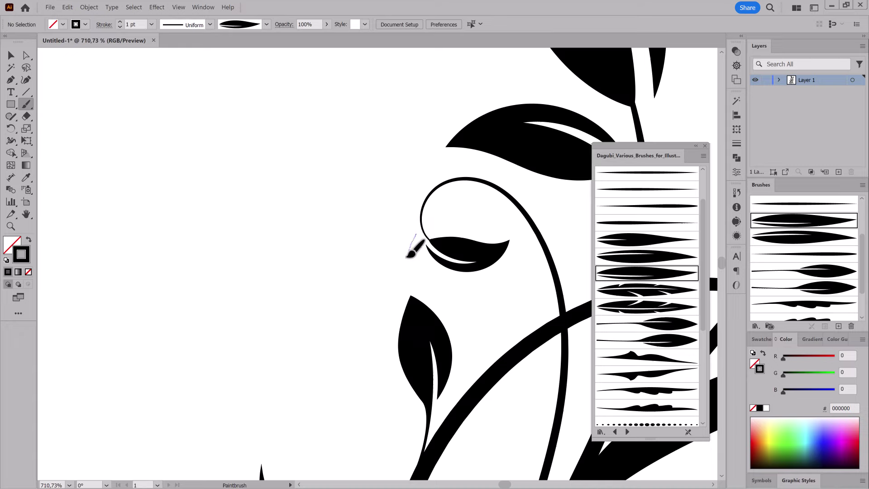
left_click(530, 307, "ctrl+alt")
left_click_drag(532, 307, 359, 223)
left_click(524, 291, "ctrl+alt")
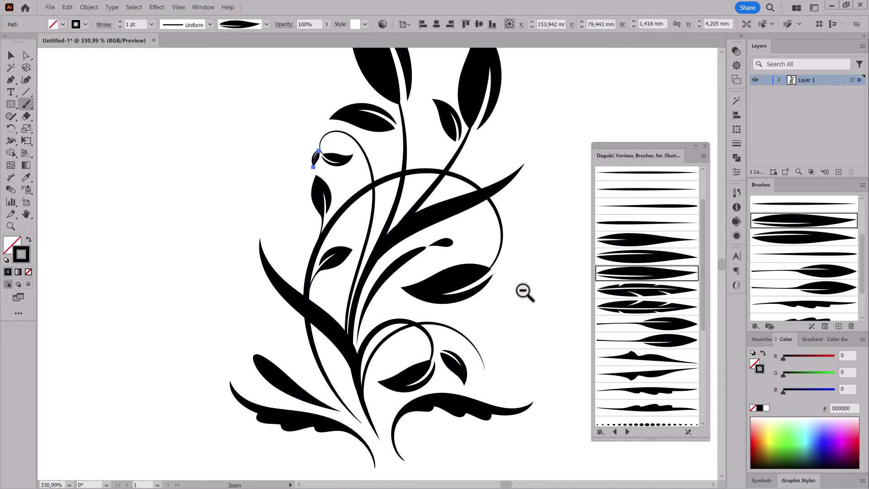
left_click_drag(524, 291, 514, 254)
key("ctrl+shift+a")
Paint a thin drooping stem at lower right with a small 0.5 pt leaf beneath it
left_click(648, 222)
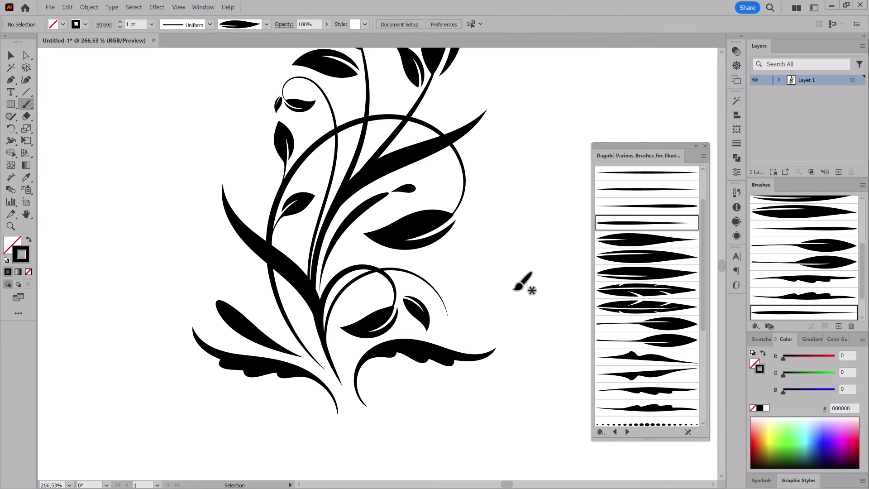
left_click_drag(448, 322, 448, 331)
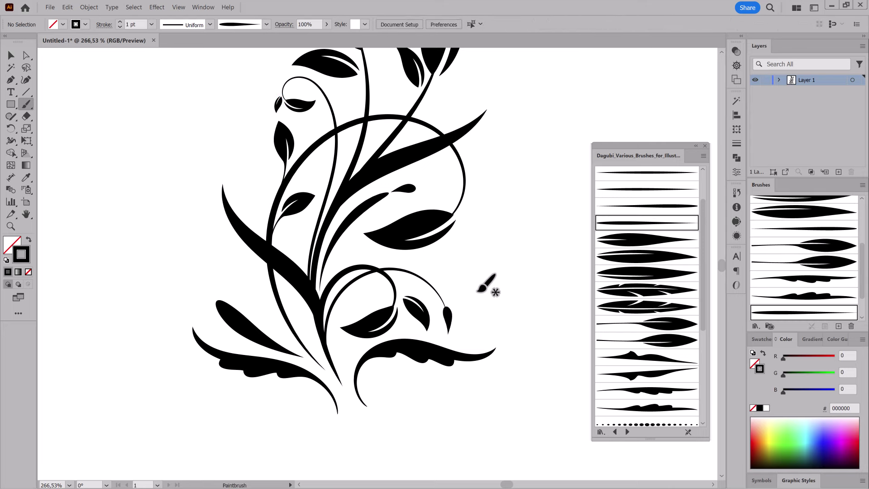
left_click(120, 27)
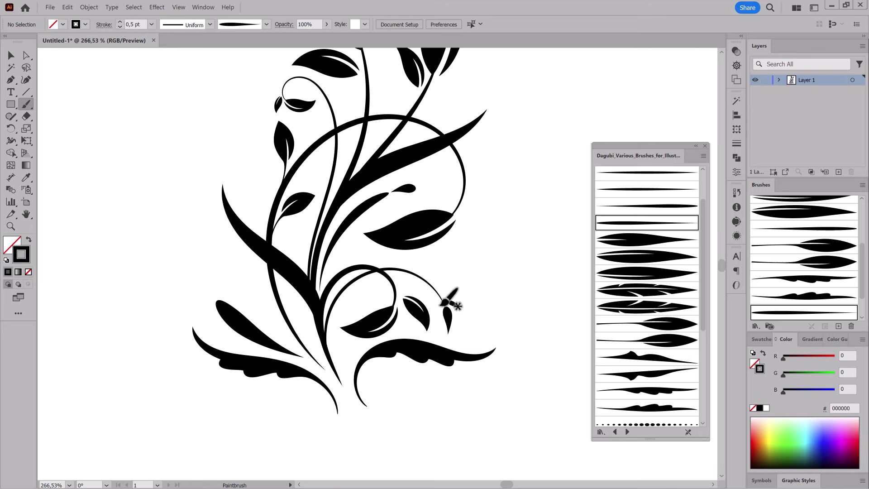
left_click_drag(439, 307, 438, 317)
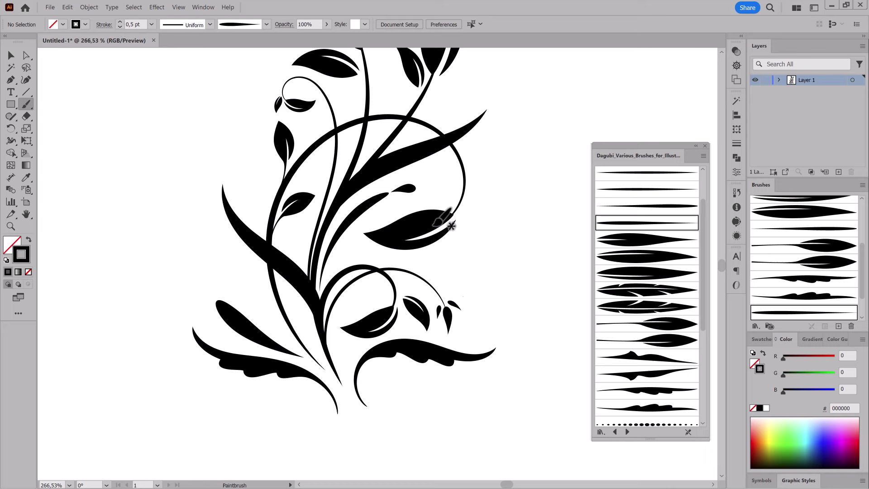
Paint a tiny three-petal sprig inside the central arc and check its brush
mouse_move(394, 194)
left_mouse_down()
mouse_move(400, 202)
mouse_move(391, 184)
left_mouse_up()
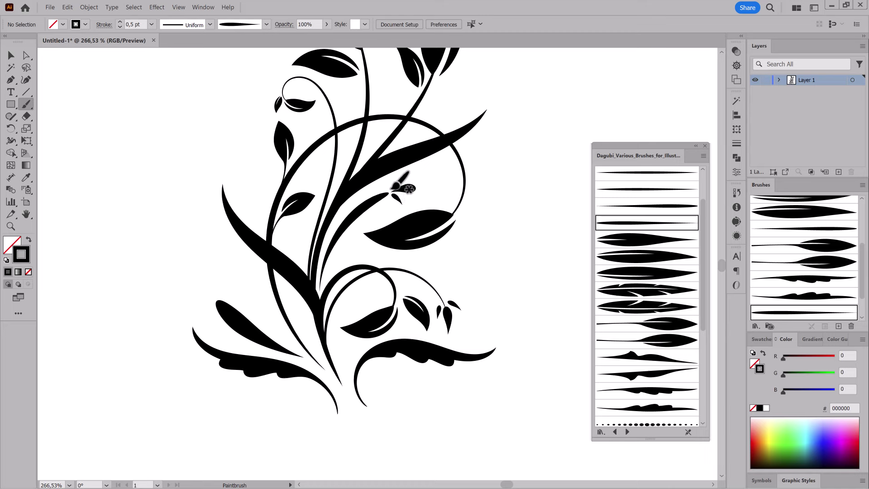
key("v")
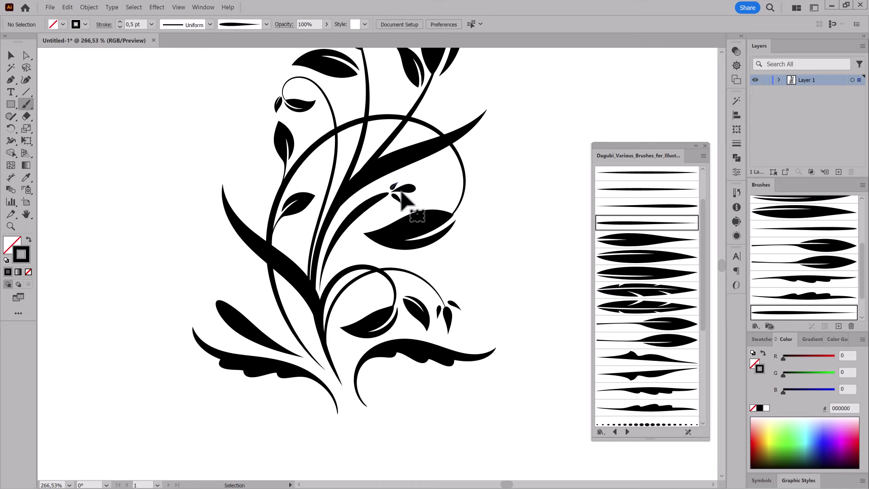
left_click(395, 195, "ctrl")
left_click(638, 207)
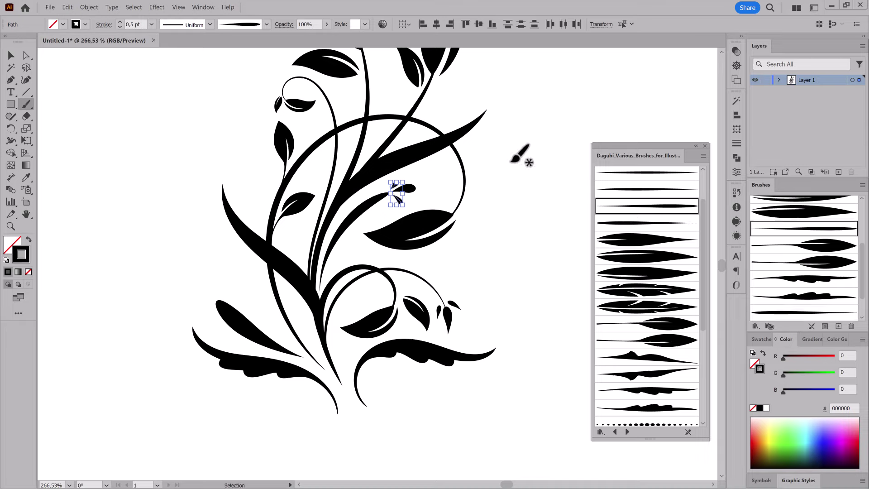
key("ctrl+shift+a")
Add a small leaf along the left stem
scroll(516, 260, "down", 3)
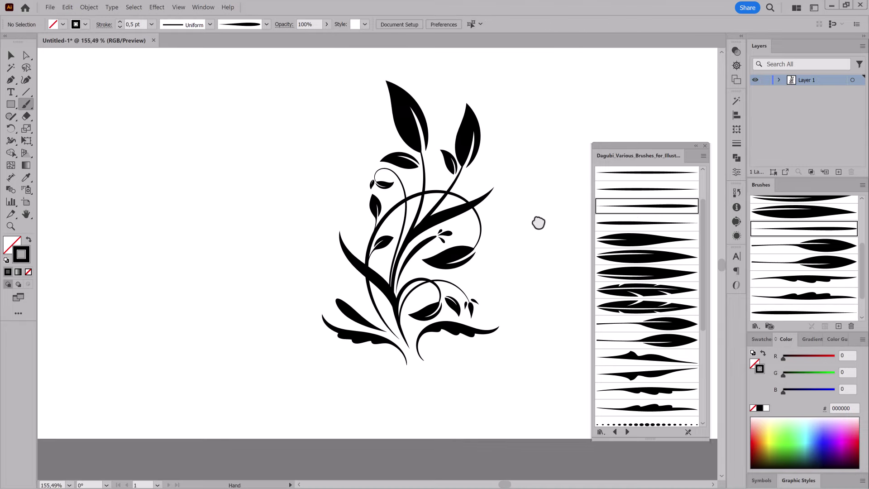
scroll(538, 223, "up", 2)
scroll(452, 235, "up", 1)
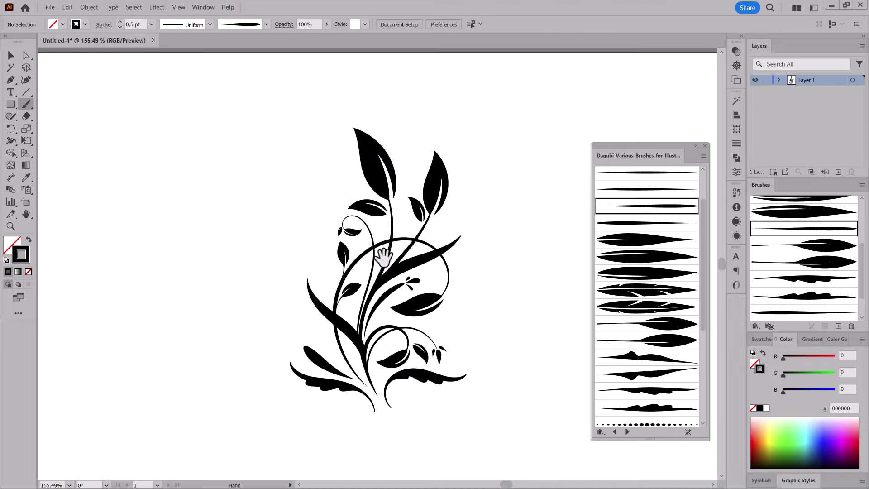
scroll(383, 256, "up", 1)
scroll(368, 252, "up", 1)
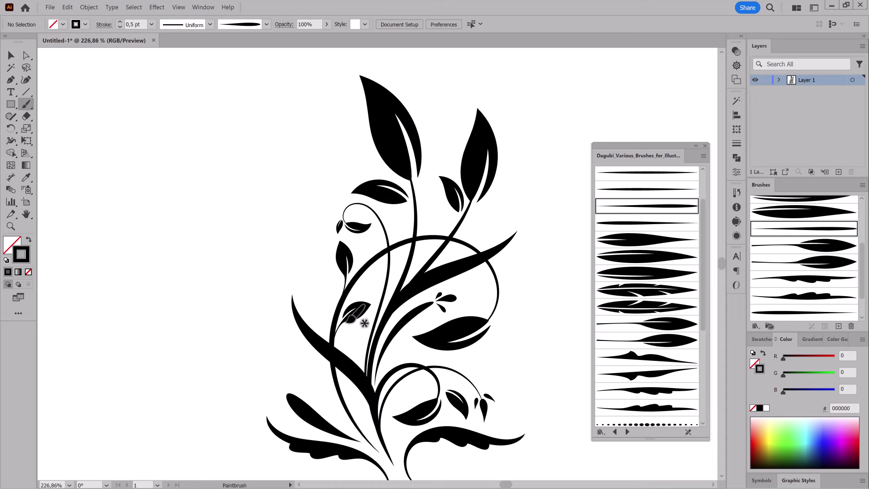
left_click_drag(348, 319, 398, 208)
key("ctrl+shift+a")
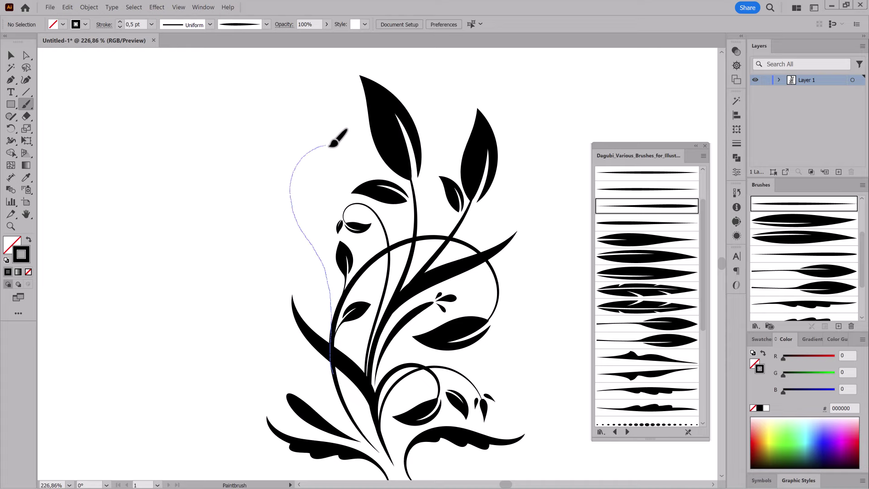
Paint a long thin curl on the vine's left, then undo the art stroke
left_click_drag(348, 168, 348, 169)
scroll(480, 240, "down", 2)
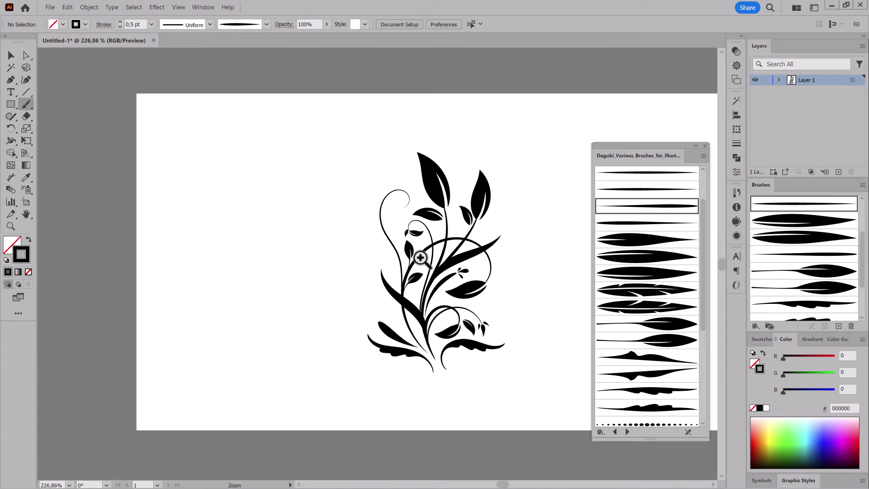
left_click(67, 8)
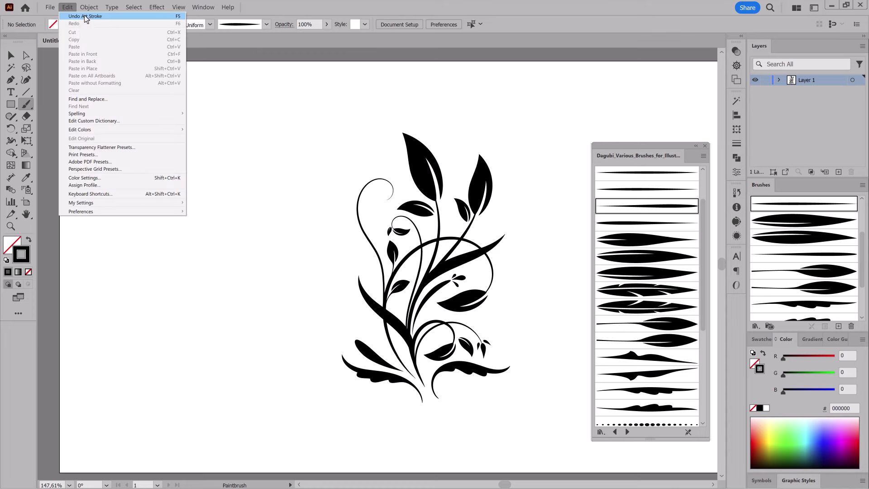
left_click(77, 16)
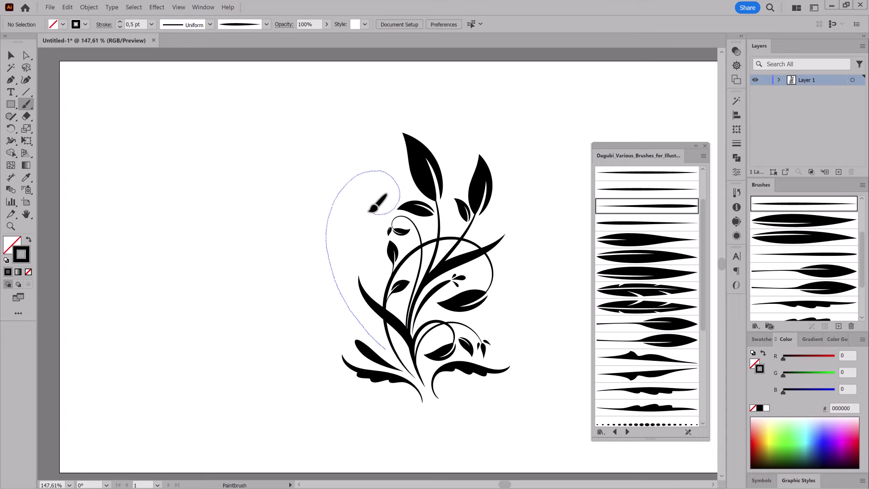
Repaint and undo the curl again, then drag the bud-tipped tendril up-left
left_click_drag(370, 211, 370, 211)
left_click(67, 7)
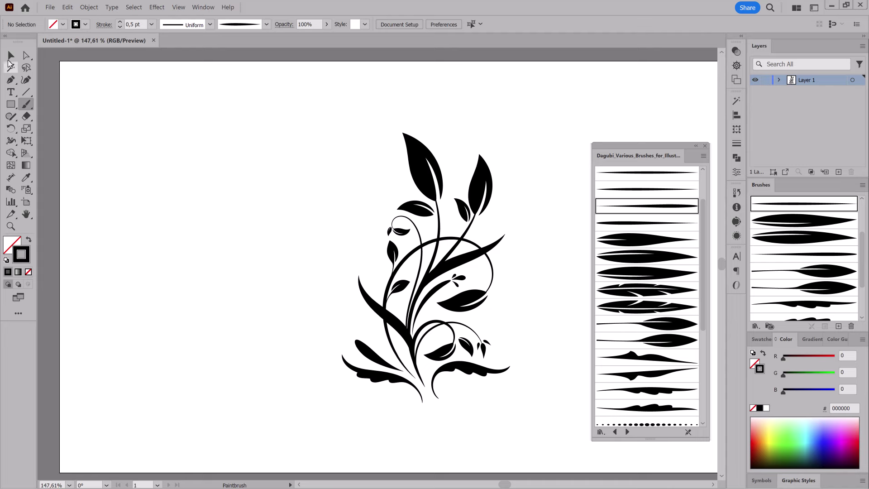
left_click(9, 58)
left_click_drag(401, 236, 406, 233)
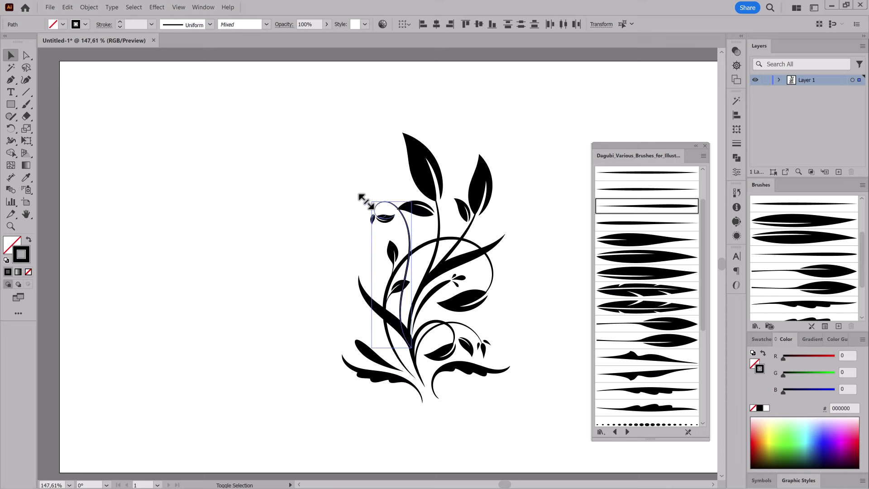
Move the curled tendril up and left, rotate it to lean left, and nudge it into place
left_click_drag(406, 233, 401, 218)
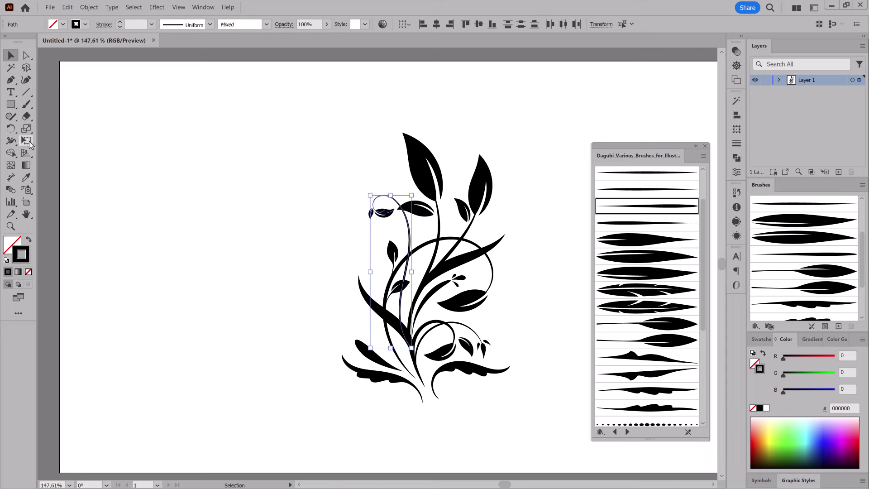
left_click(26, 140)
left_click_drag(338, 167, 330, 173)
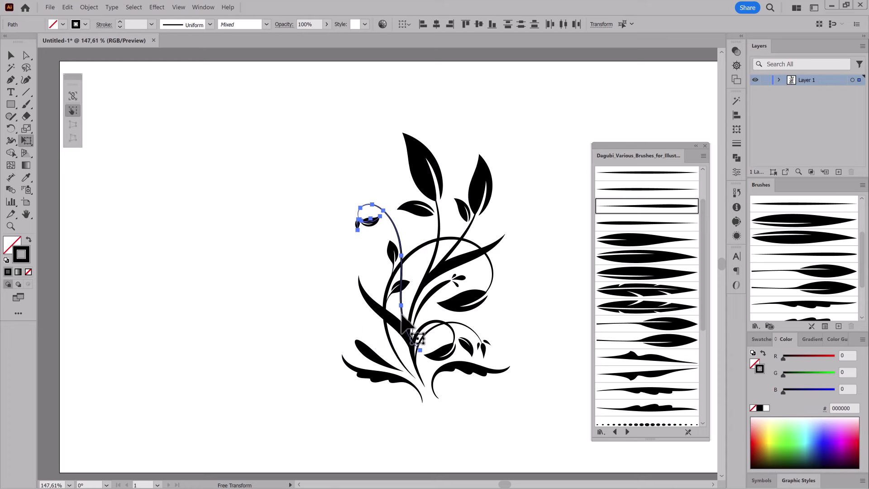
left_click_drag(401, 314, 403, 315)
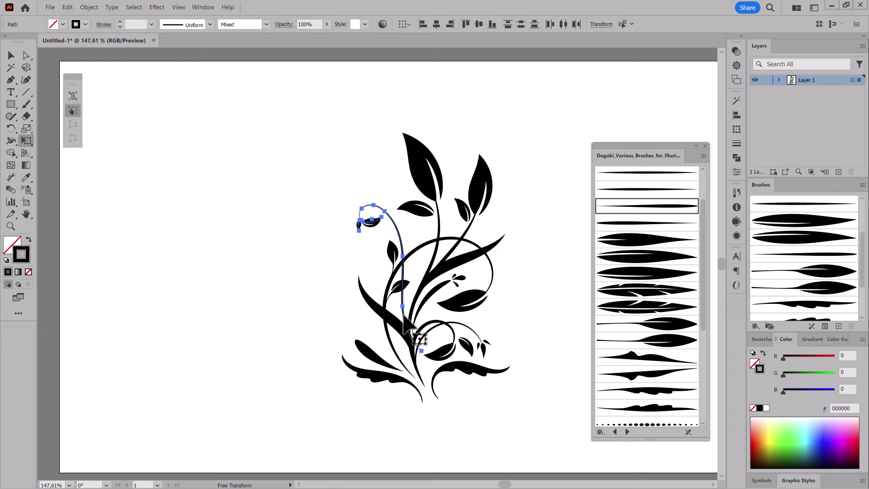
key("v")
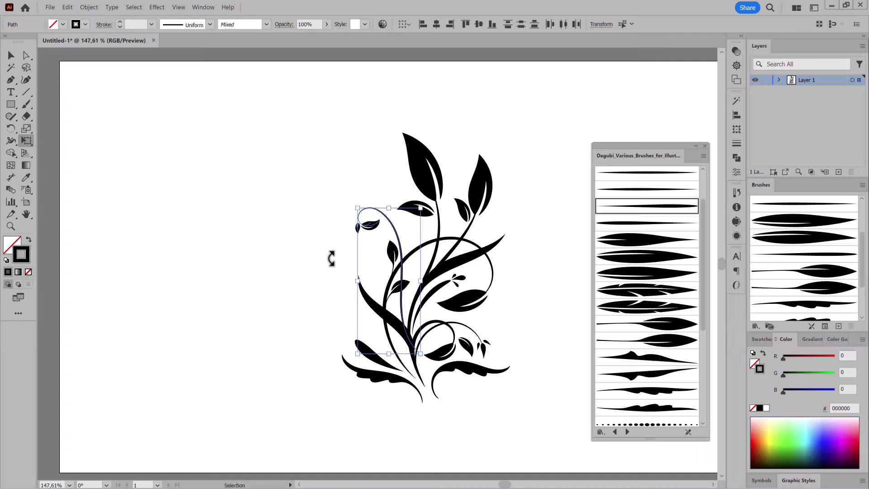
key("e")
mouse_move(397, 237)
left_mouse_down()
mouse_move(443, 258)
mouse_move(397, 181)
left_mouse_up()
Repaint the tendril's stem as a brush stroke running down to the vine's base
key("b")
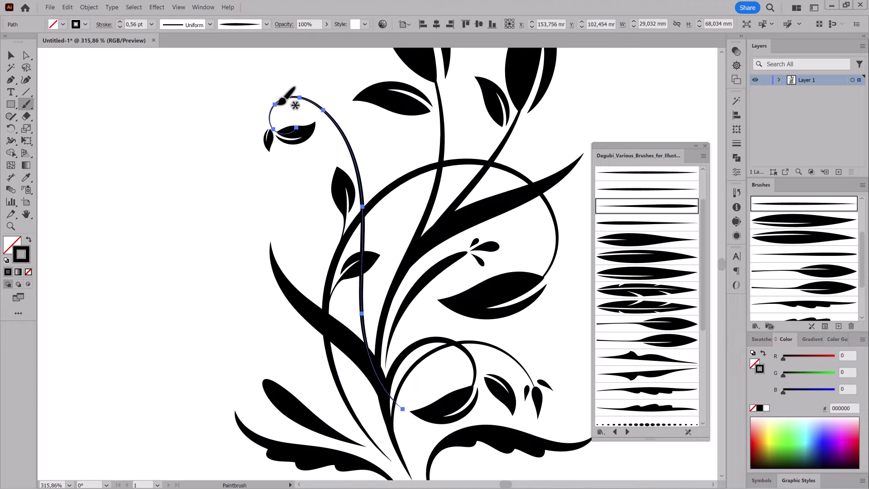
mouse_move(299, 97)
left_mouse_down()
mouse_move(373, 166)
mouse_move(374, 337)
mouse_move(390, 390)
left_mouse_up()
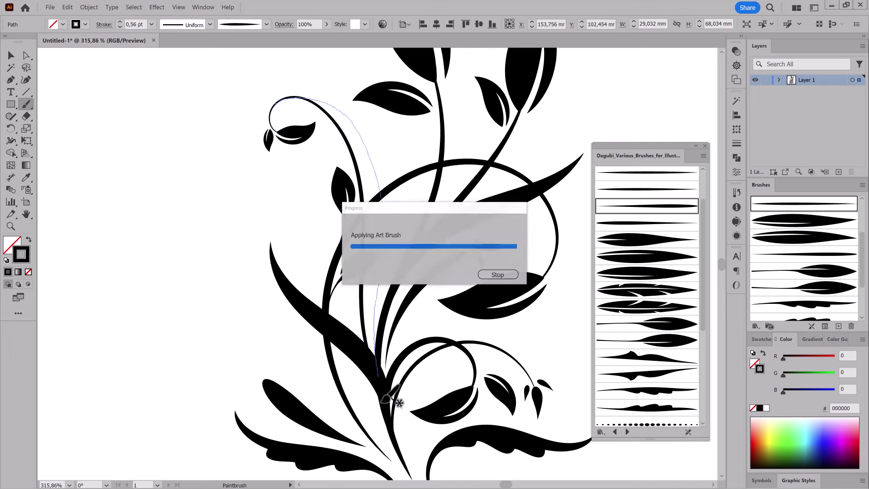
key("ctrl+shift+a")
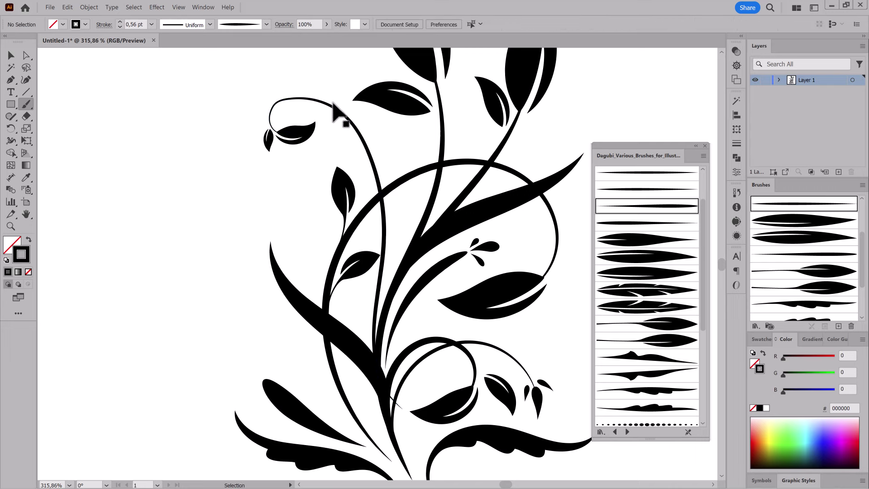
Smooth the stem's top curve and middle section with the Smooth Tool
left_click(338, 111, "ctrl")
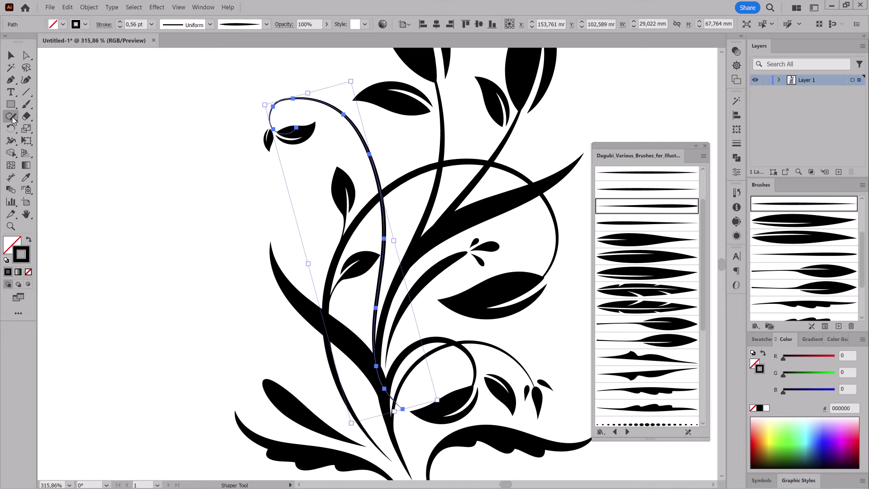
left_click_drag(10, 117, 41, 141)
key("ctrl+shift+a")
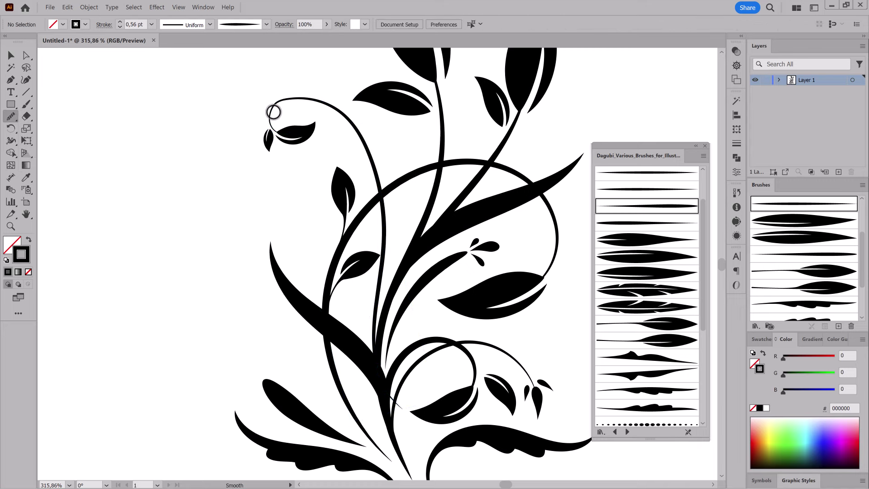
left_click(271, 113, "ctrl")
left_click_drag(271, 113, 357, 131)
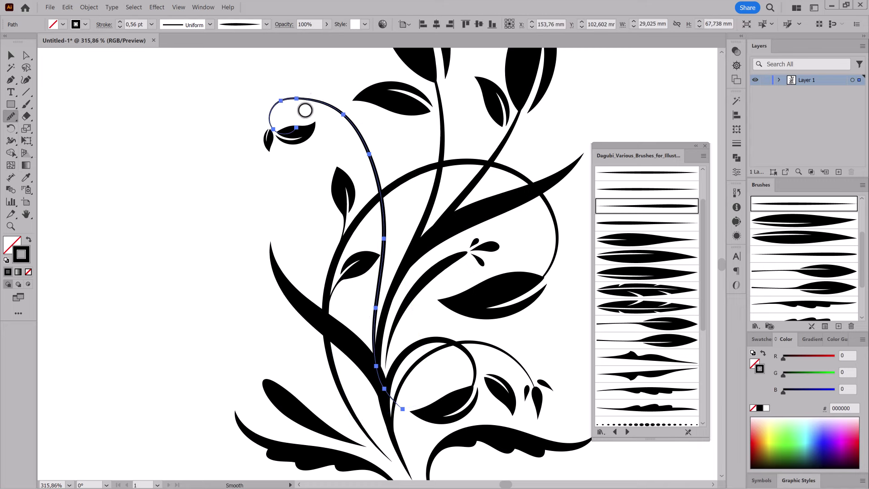
left_click_drag(268, 118, 366, 148)
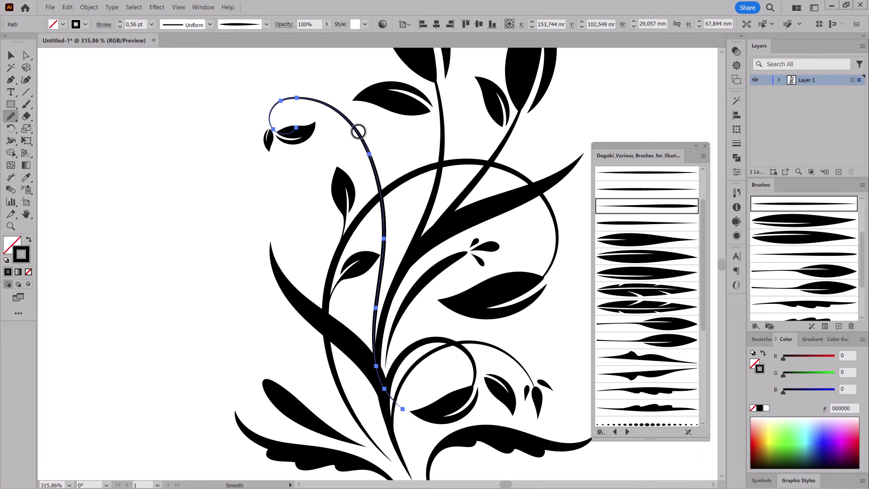
left_click_drag(270, 124, 329, 114)
left_click_drag(375, 163, 332, 334)
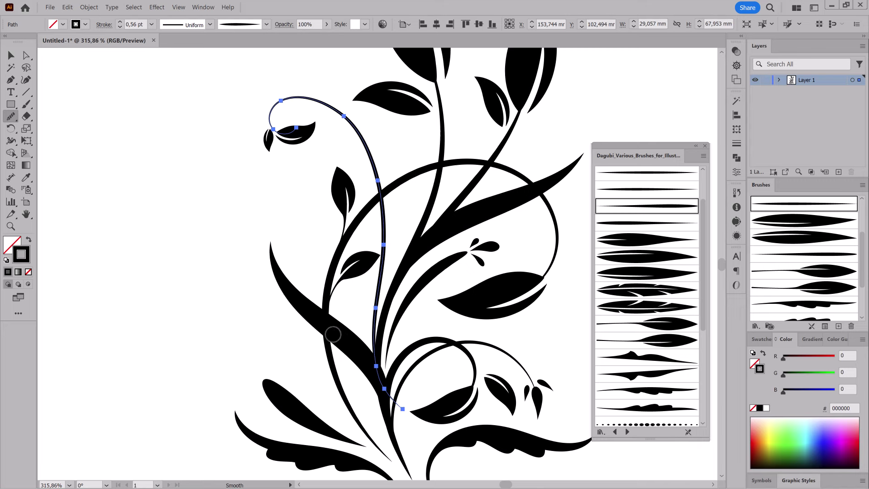
Check the smoothed stem's anchor points, including its end anchor, with Direct Selection, then deselect
left_click(280, 241, "ctrl")
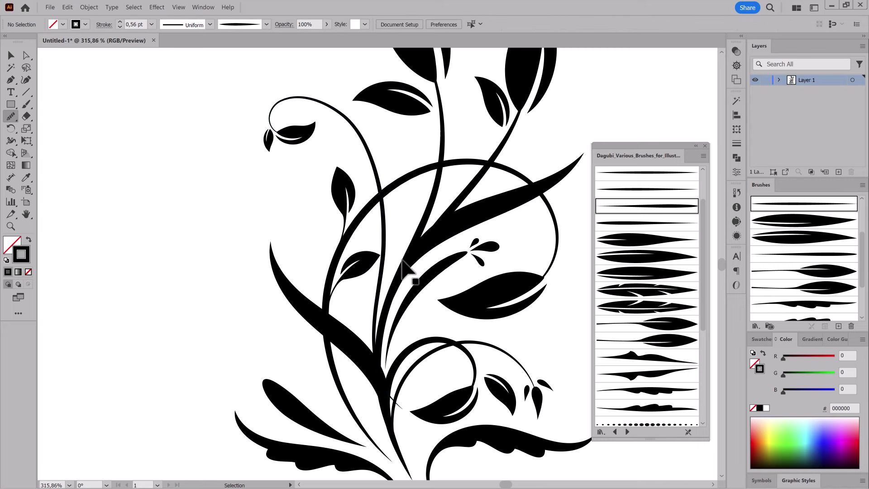
left_click(384, 248, "ctrl")
left_click(27, 57)
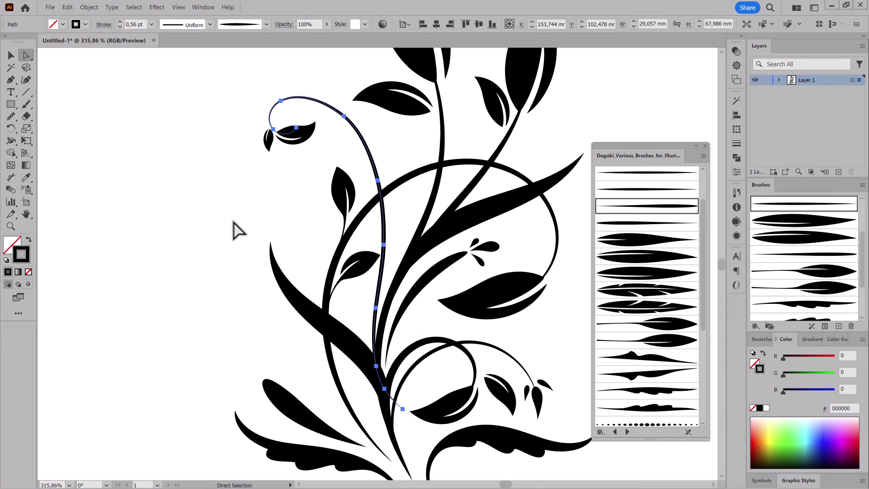
left_click(402, 409)
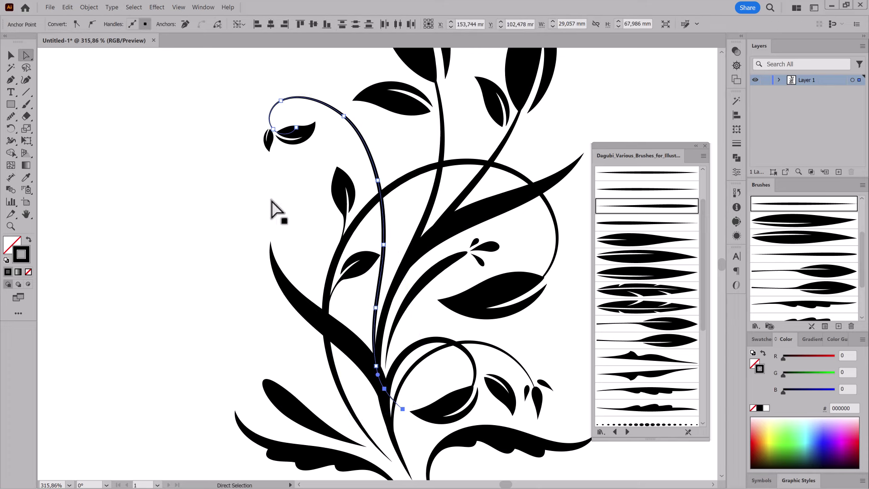
left_click(201, 231)
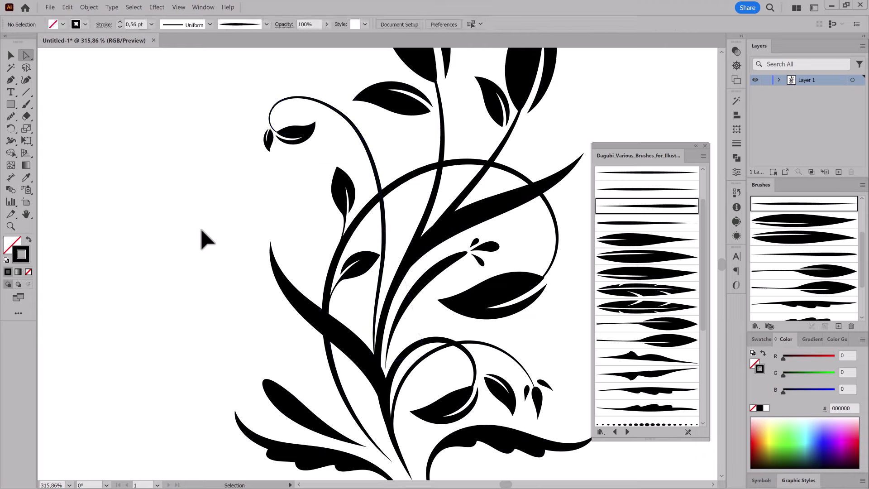
Duplicate Layer 1, rename the original Backup and lock it, and select all artwork on Layer 1 copy
scroll(349, 301, "down", 5)
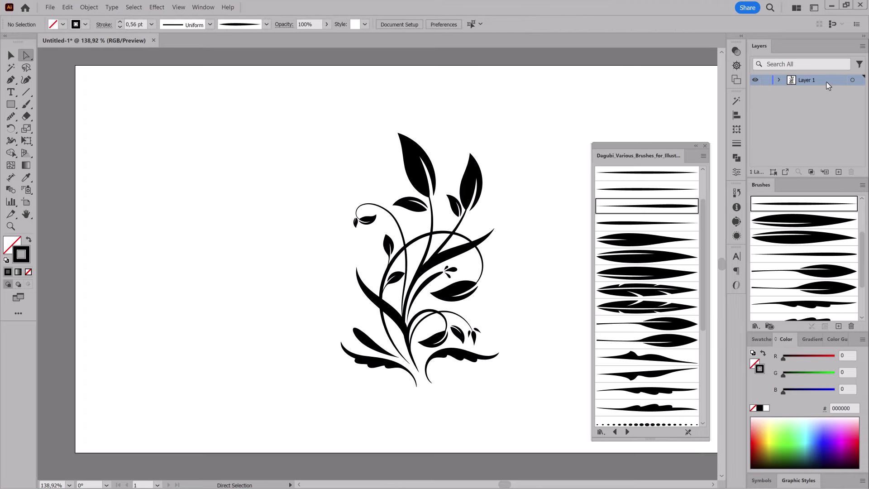
left_click_drag(827, 85, 838, 171)
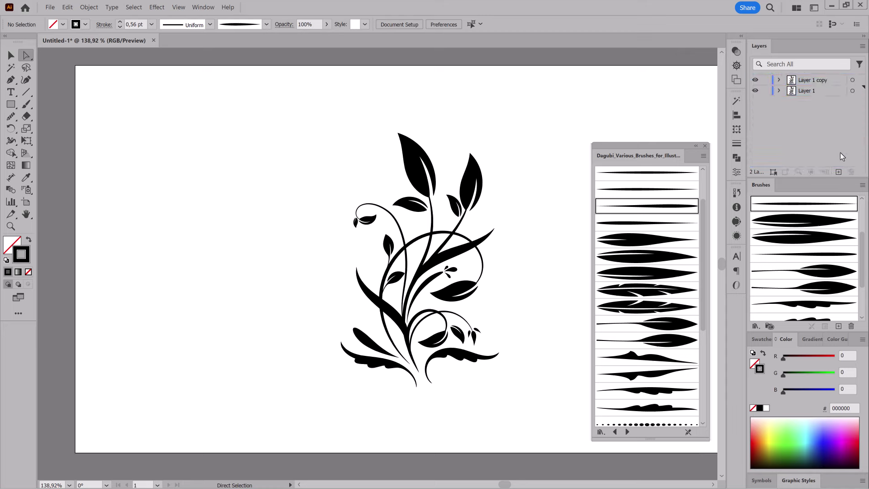
double_click(804, 91)
type("Backup")
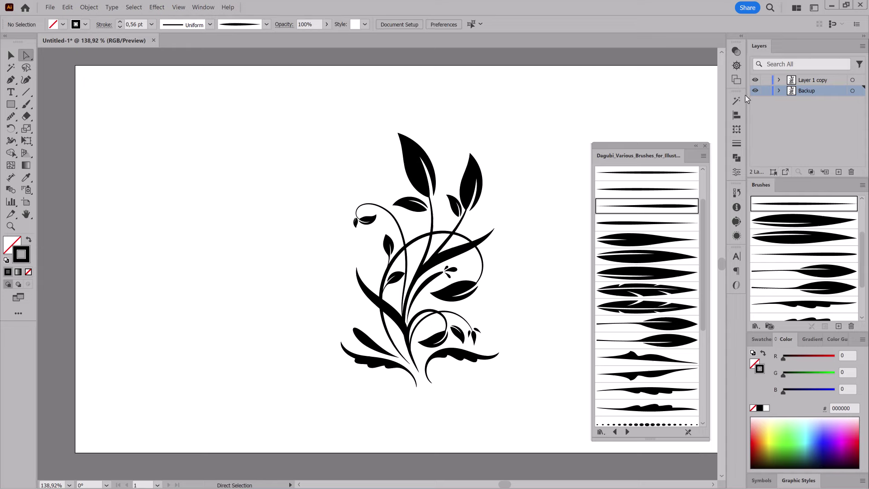
left_click(849, 82)
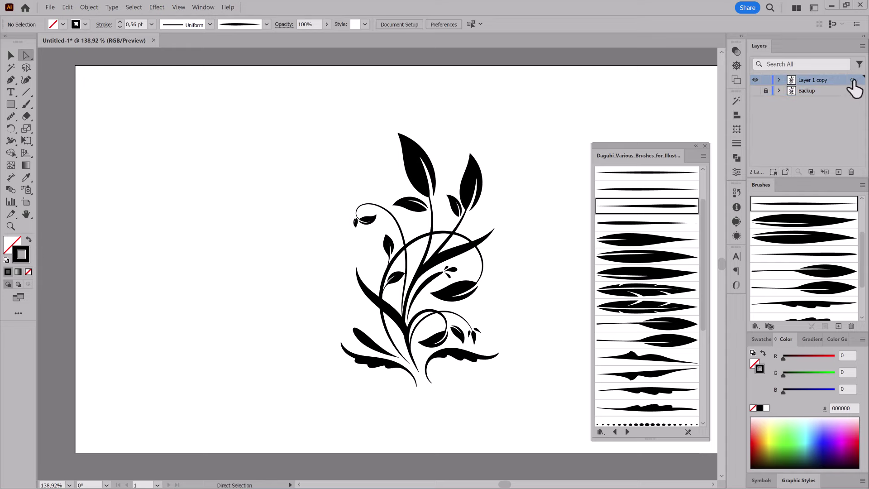
left_click(853, 80)
left_click(90, 7)
Expand the copy's brush strokes, then Auto-Simplify its paths from 621 to 201 anchor points
left_click(107, 100)
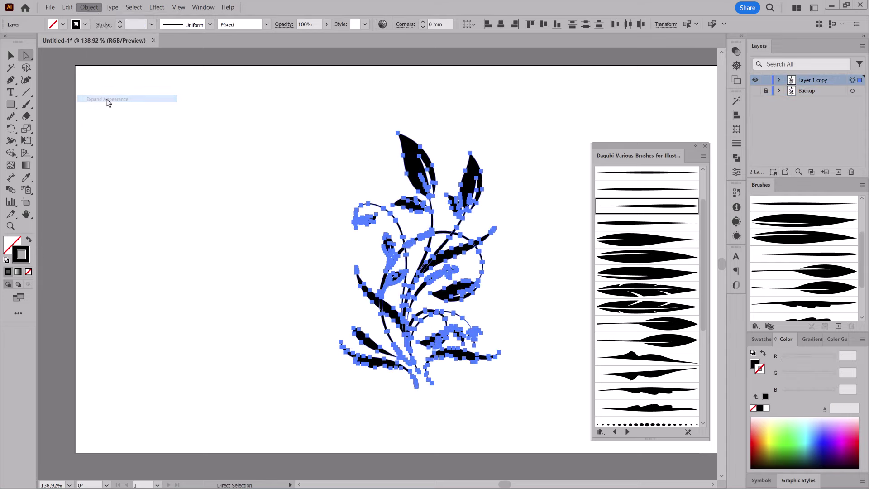
left_click(89, 8)
mouse_move(126, 169)
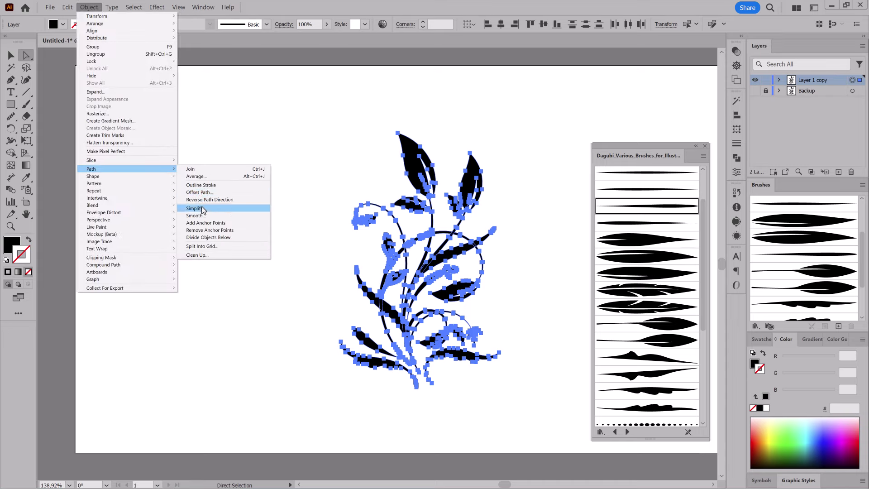
left_click(196, 208)
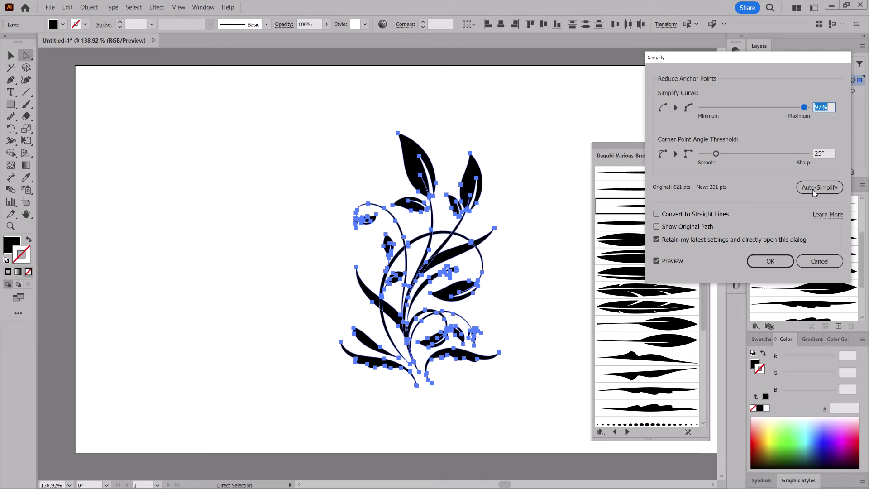
left_click(770, 261)
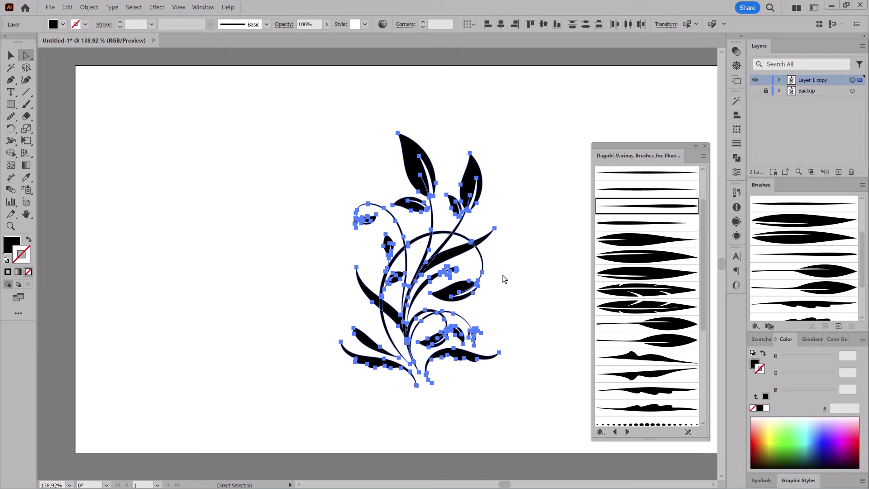
left_click(534, 270)
Zoom in and pan down the vine to inspect the simplified stem and base
scroll(462, 268, "up", 5)
mouse_move(442, 233)
left_mouse_down()
mouse_move(470, 271)
mouse_move(456, 257)
left_mouse_up()
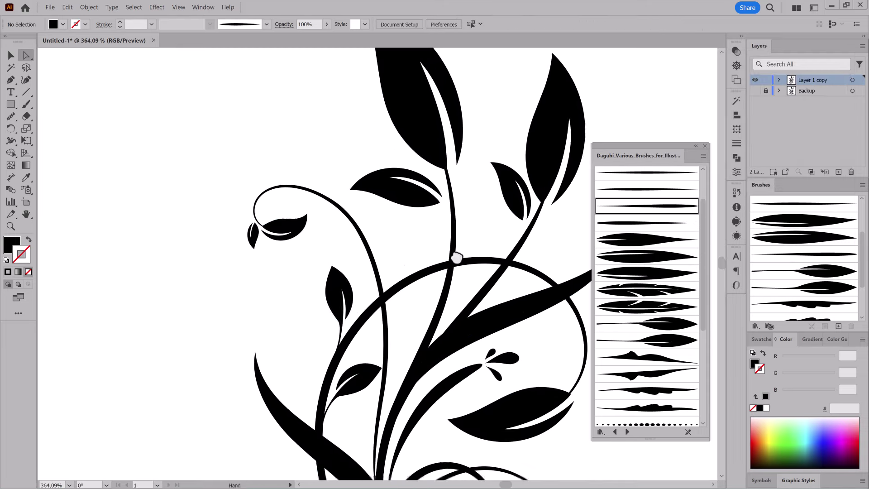
left_click_drag(457, 310, 446, 256)
left_click_drag(457, 295, 434, 262)
left_click_drag(450, 314, 444, 261)
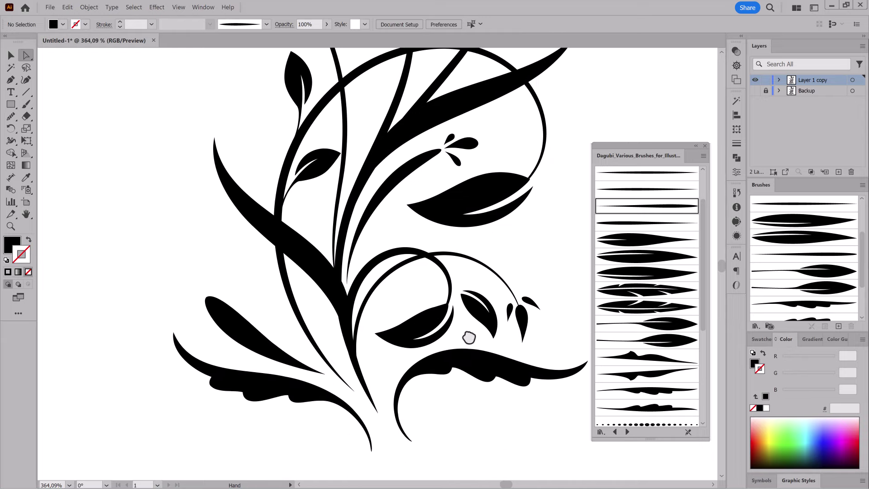
left_click_drag(469, 337, 479, 306)
scroll(467, 291, "down", 2)
scroll(520, 246, "down", 2)
scroll(560, 254, "down", 2)
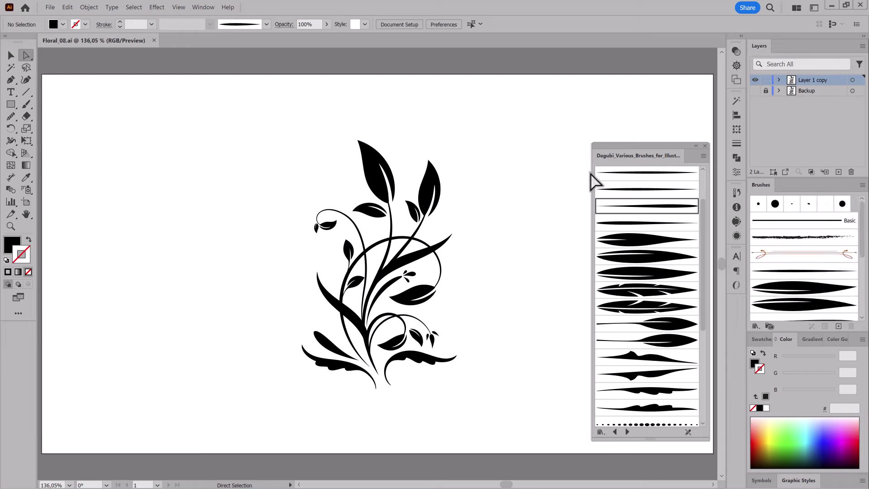
Duplicate Layer 1 copy into Layer 1 copy 2, then enlarge the working vine and nudge it down
left_click_drag(830, 84, 838, 172)
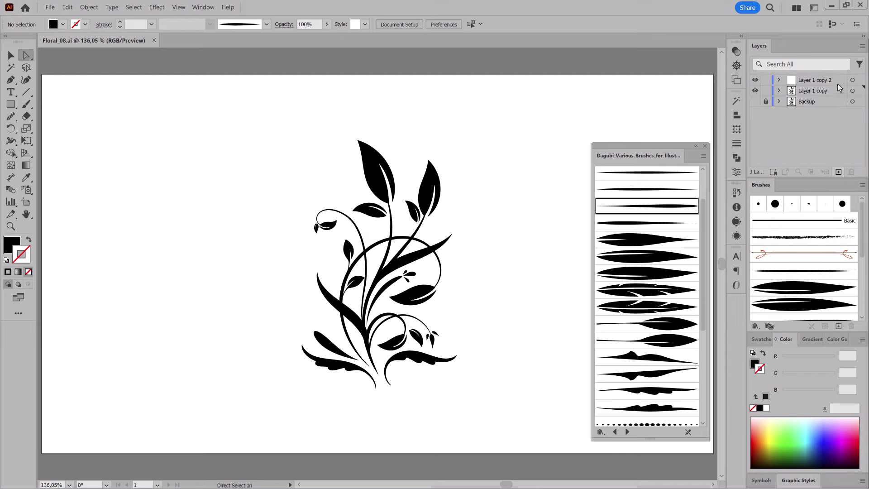
left_click(853, 90)
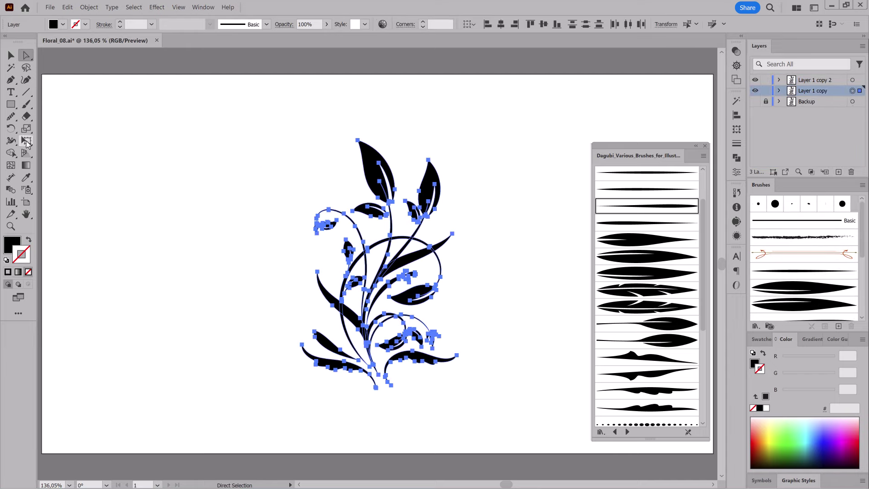
left_click(27, 143)
left_click_drag(455, 140, 484, 127)
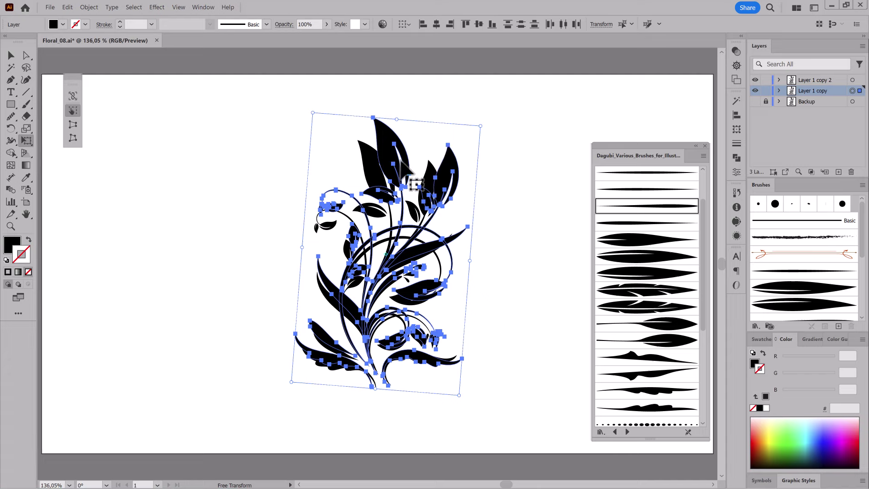
left_click_drag(483, 123, 491, 120)
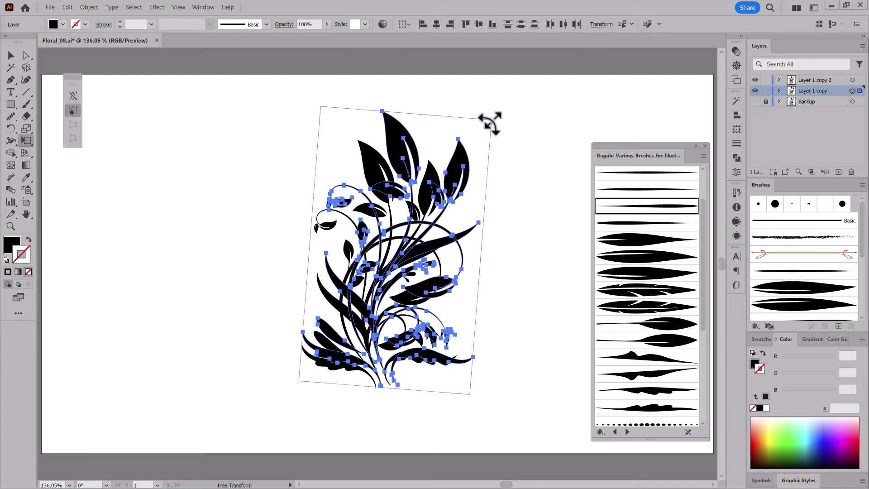
key("ctrl+z")
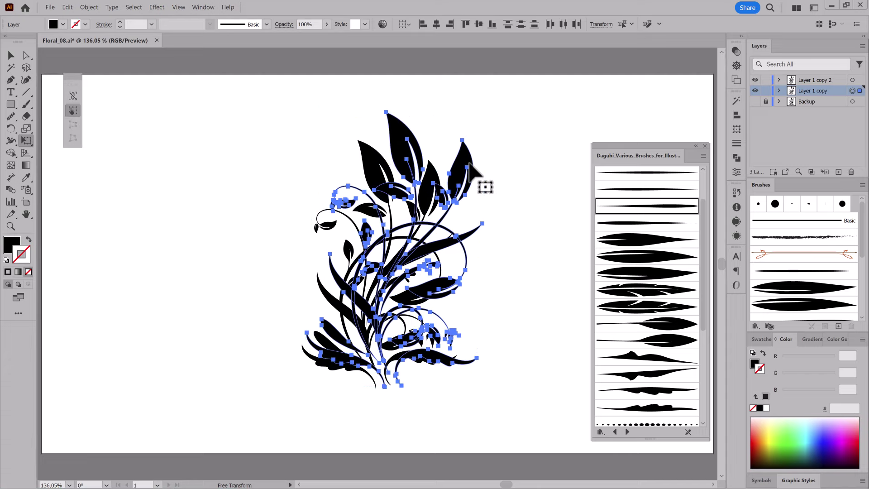
left_click_drag(470, 169, 470, 171)
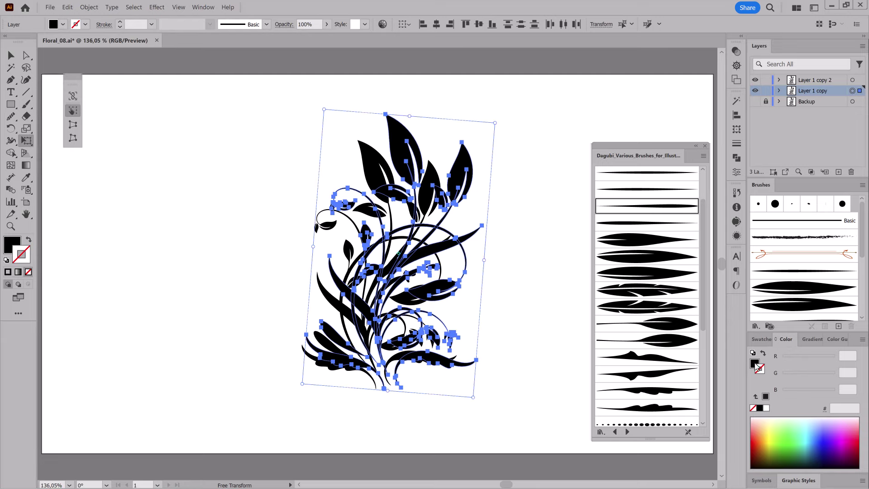
Fill the enlarged vine with a gradient, hide edges, and redraw the gradient diagonally across the leaves
left_click(808, 339)
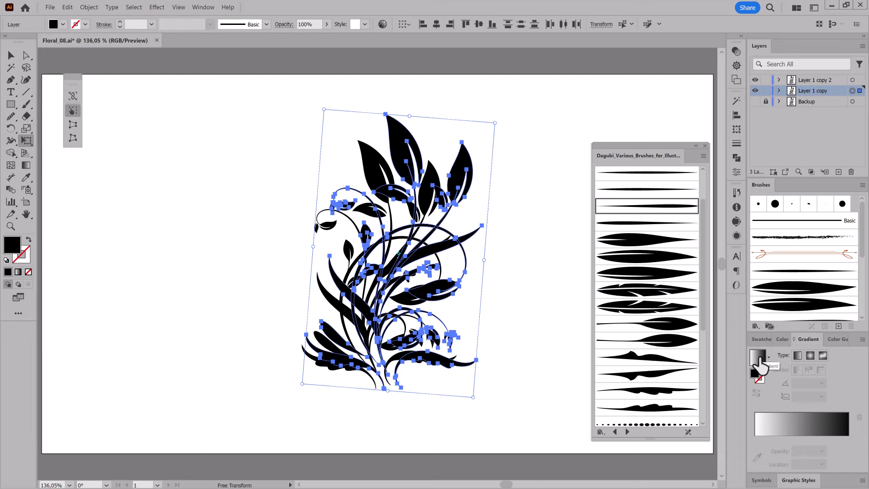
left_click(759, 357)
left_click(179, 8)
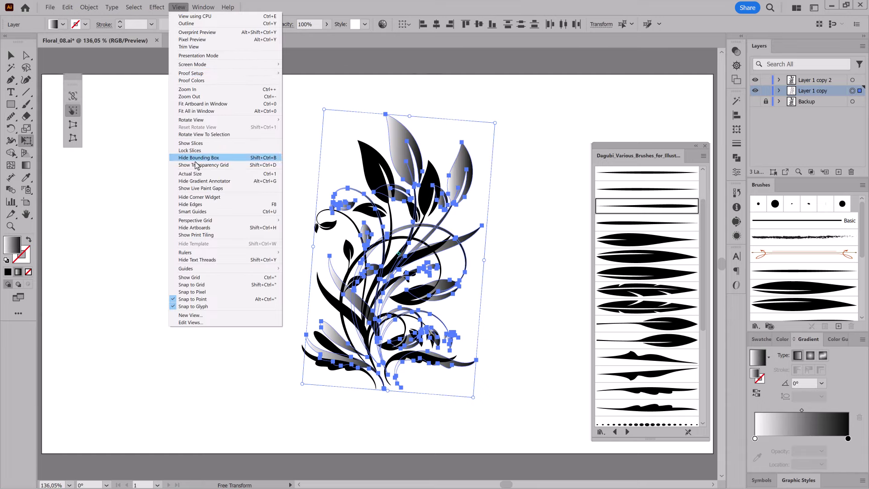
left_click(198, 206)
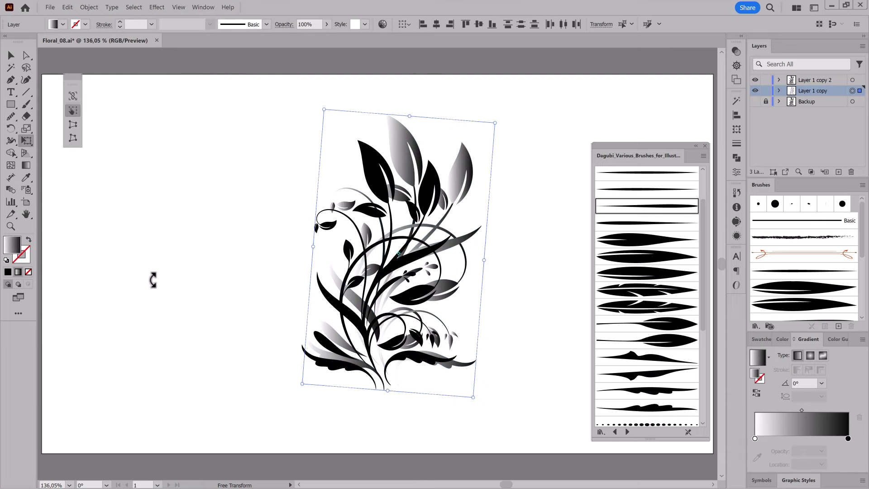
left_click(26, 166)
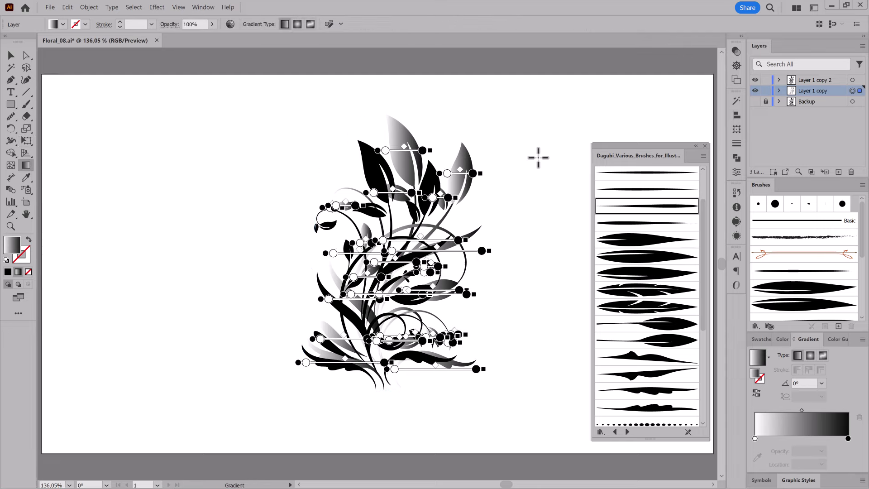
left_click_drag(484, 126, 401, 396)
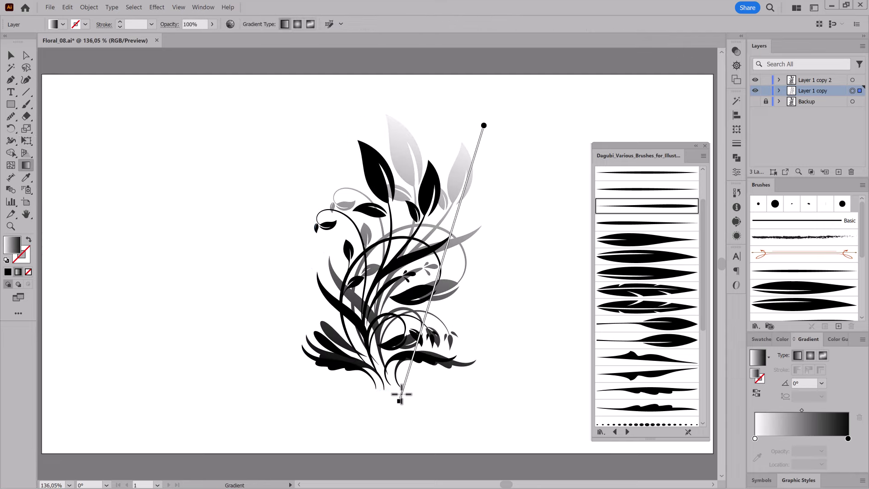
Replace the black end stop with grey so the gradient runs white to grey
left_click(788, 441)
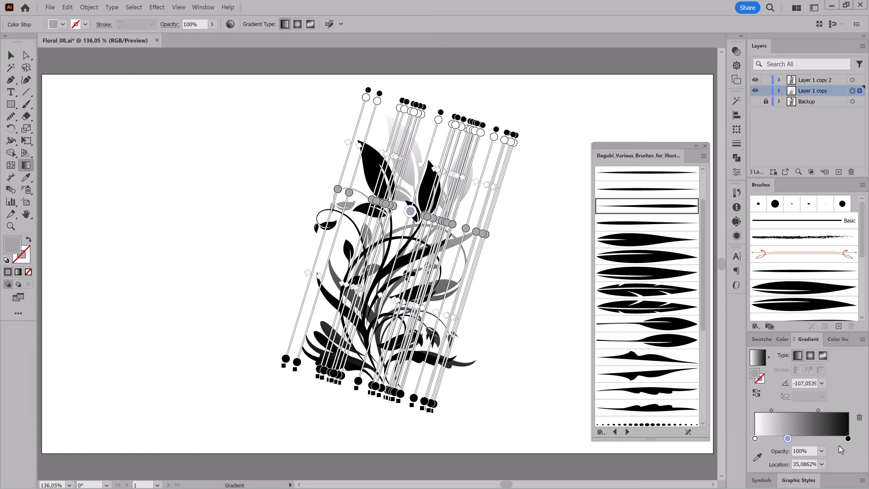
left_click_drag(848, 439, 848, 461)
left_click_drag(788, 438, 866, 440)
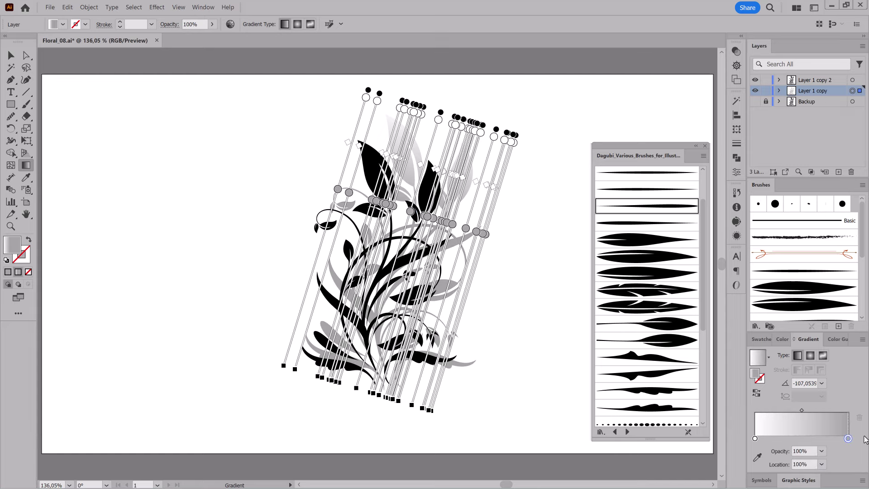
left_click(11, 55)
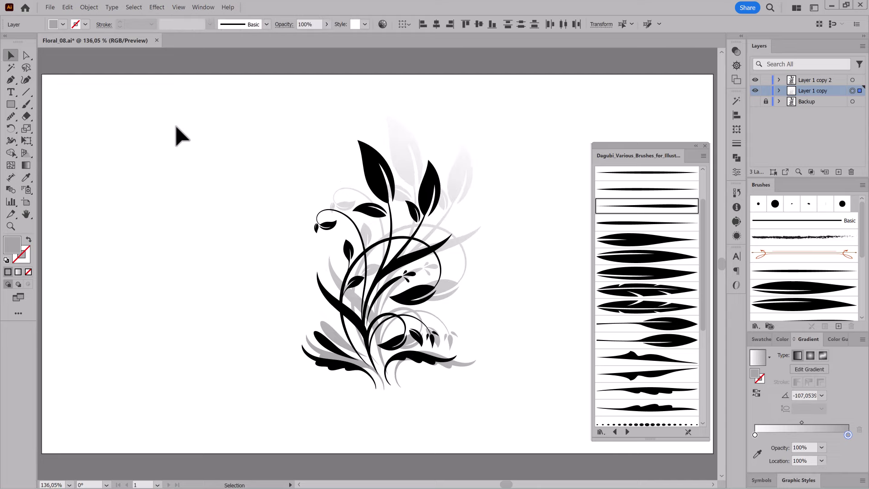
left_click(176, 127)
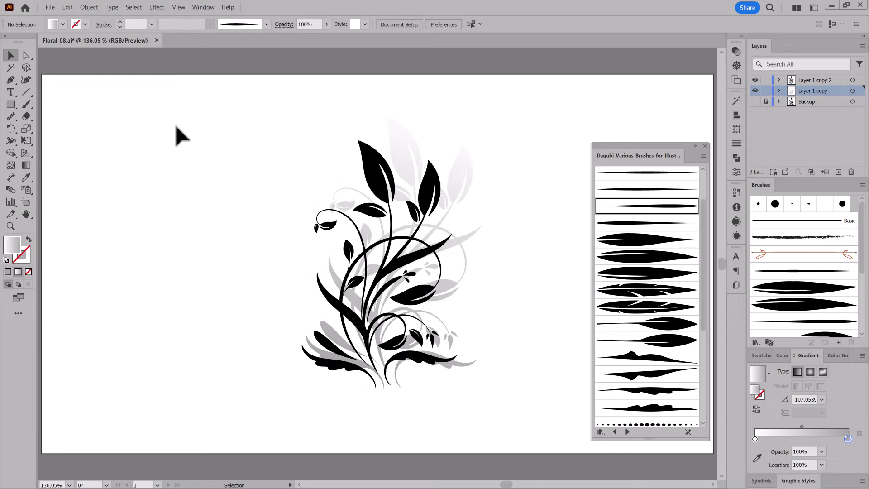
Reselect Layer 1 copy's artwork and remove the extra gradient stops, leaving a clean two-stop fade
left_click(852, 91)
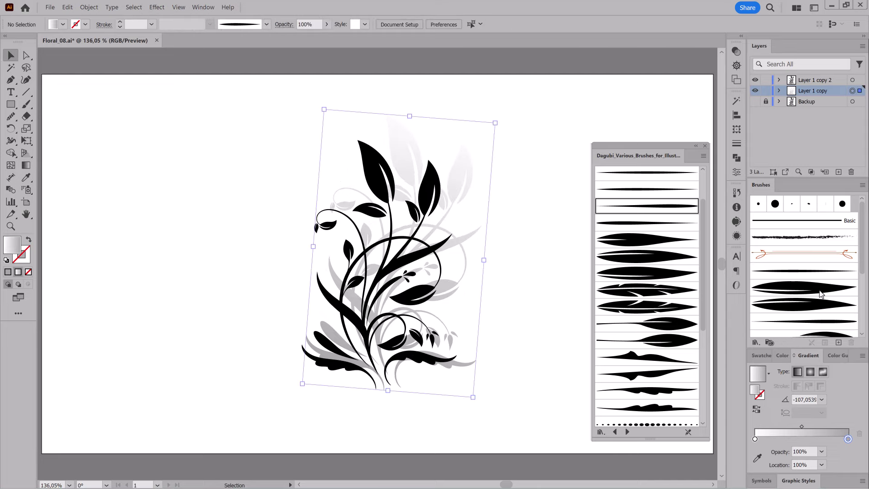
left_click(828, 438)
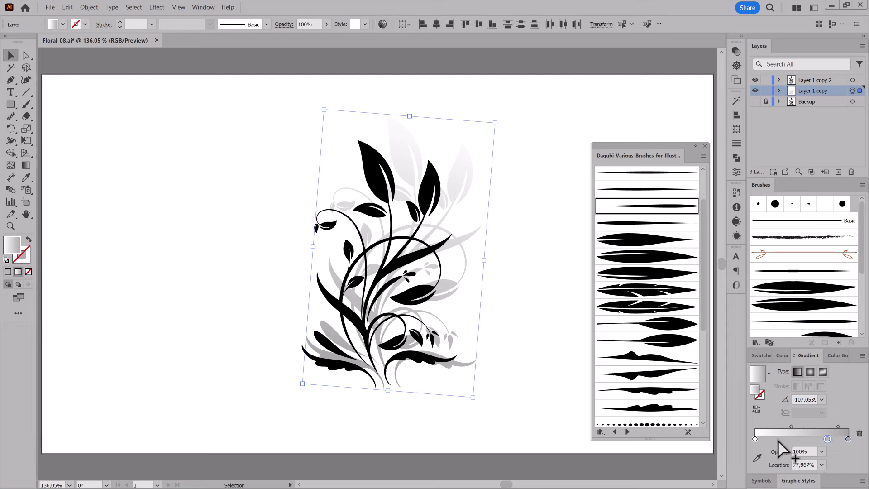
left_click_drag(754, 439, 755, 459)
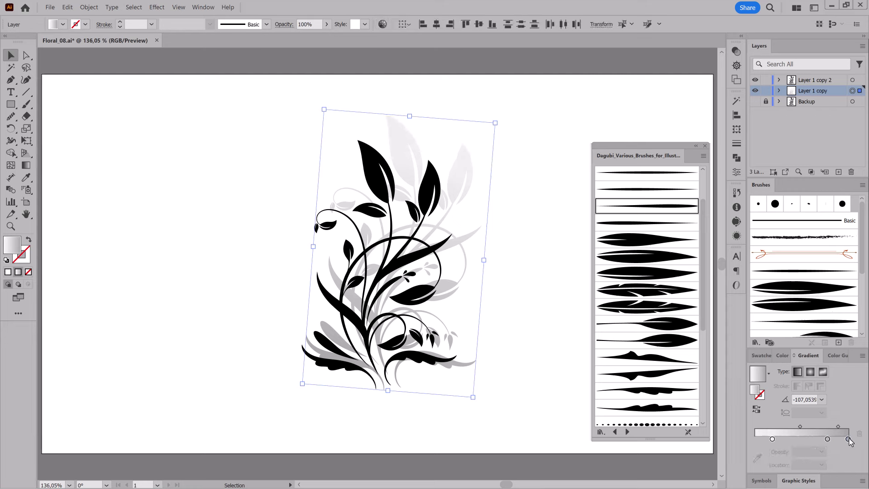
left_click(847, 438)
left_click_drag(828, 438, 828, 458)
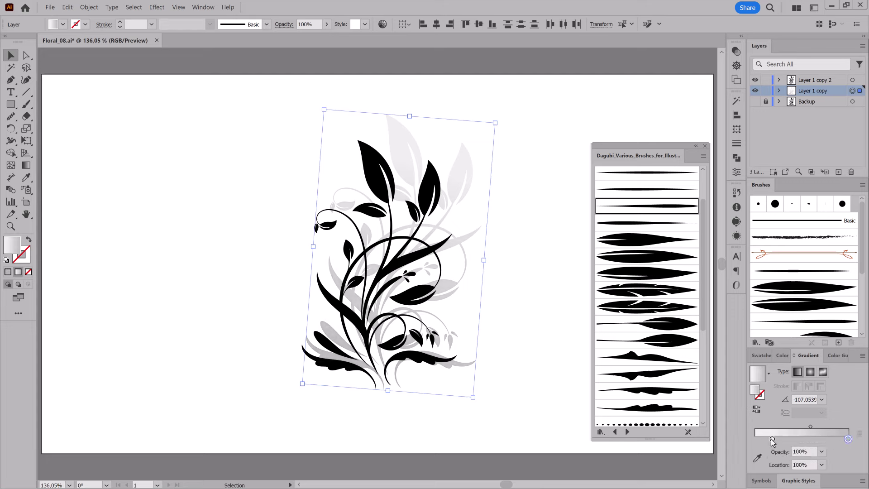
left_click(551, 270)
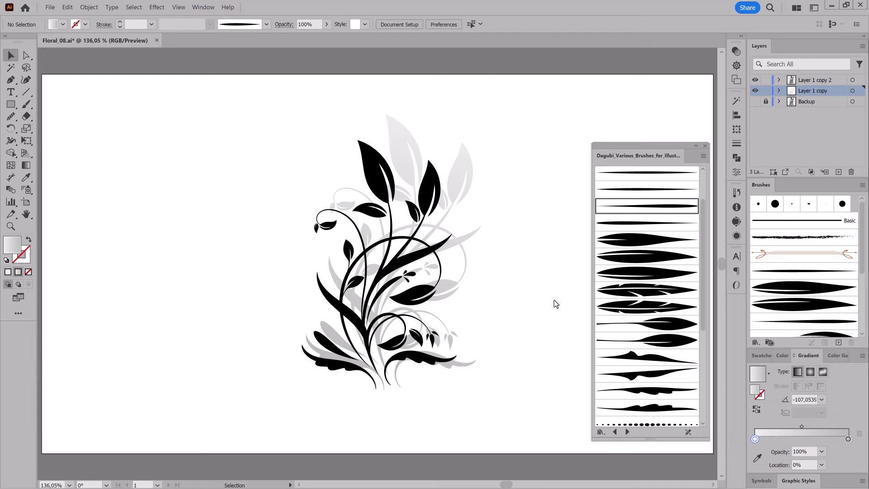
Load the Dagubi_Inc_Splatter_Brushes library and add a new empty layer on top
left_click(758, 343)
mouse_move(701, 433)
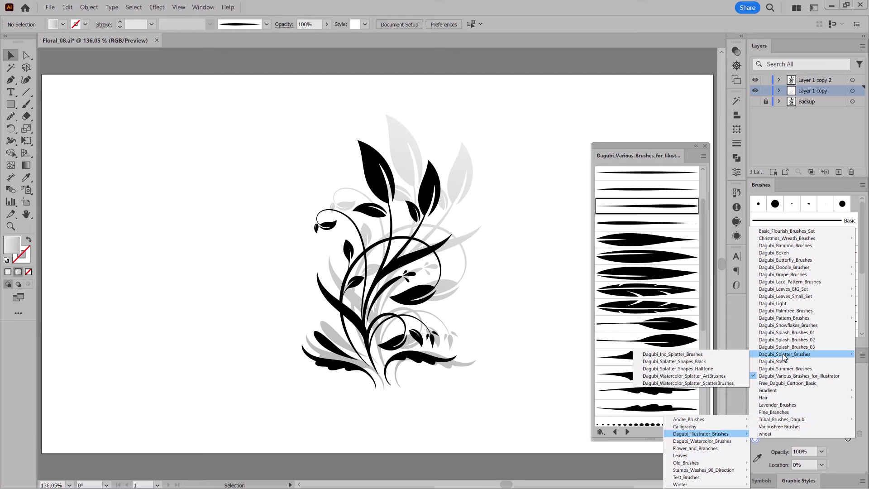
left_click(733, 352)
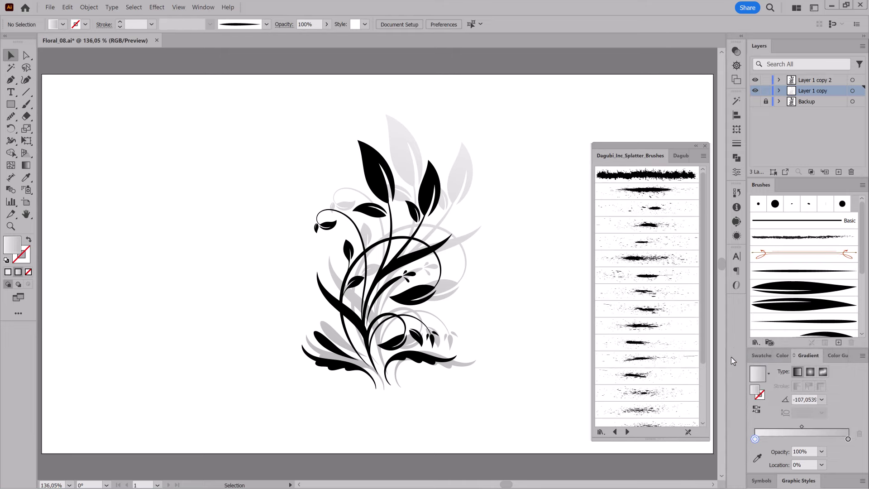
left_click(838, 172)
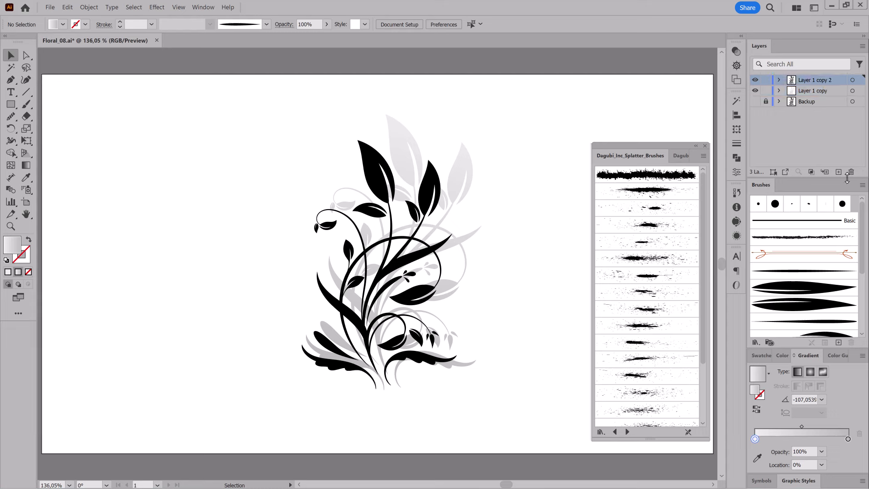
Paint a crimson splatter stroke at the stem's base using the fourth splatter brush
left_click(659, 226)
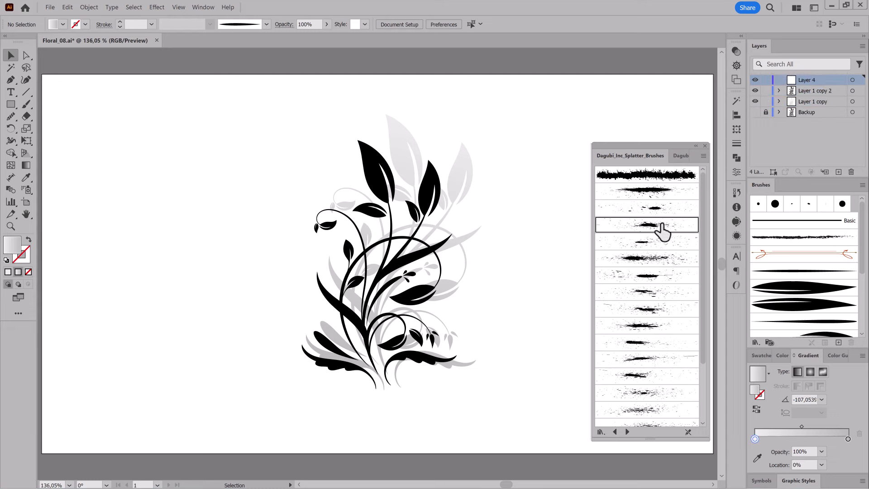
left_click(758, 398)
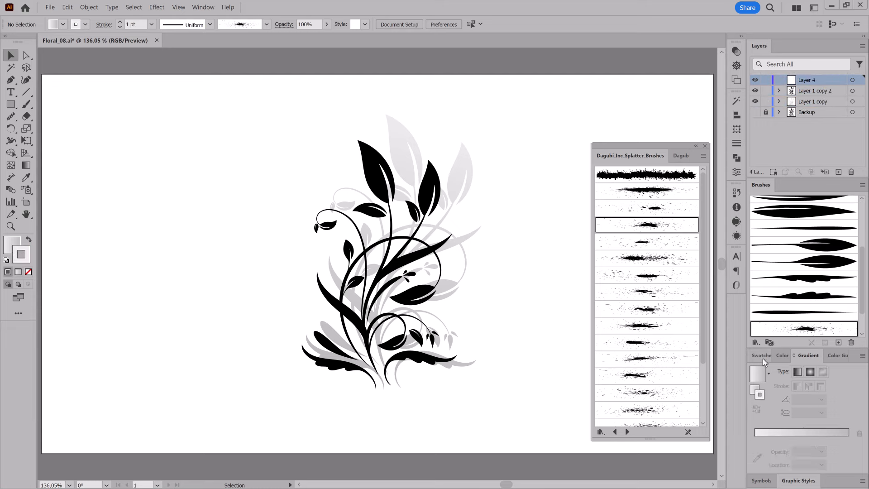
left_click(762, 355)
left_click(824, 389)
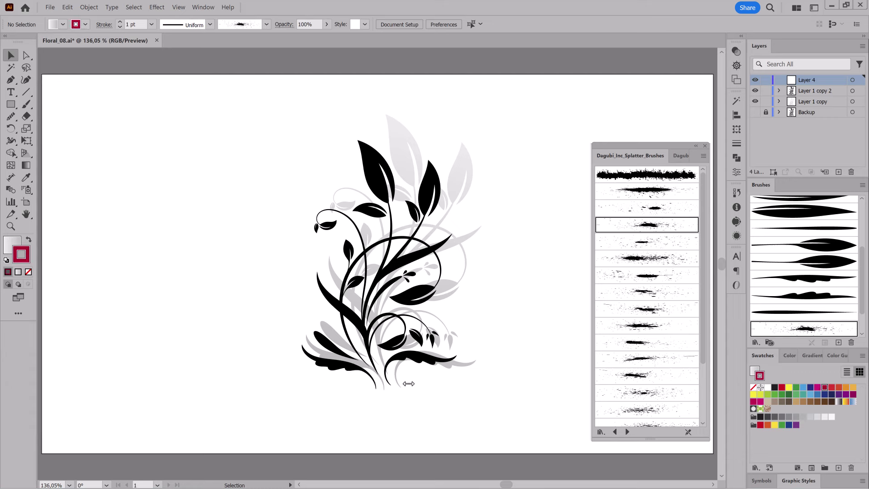
left_click(26, 104)
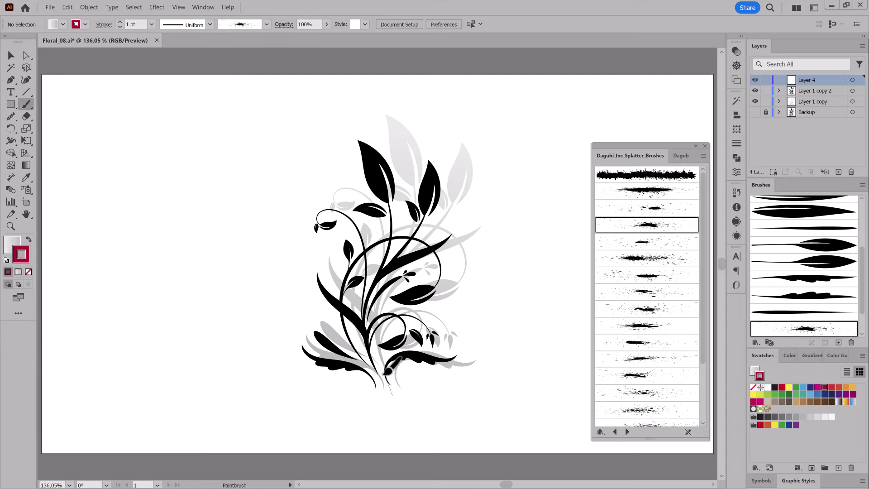
left_click_drag(361, 281, 360, 290)
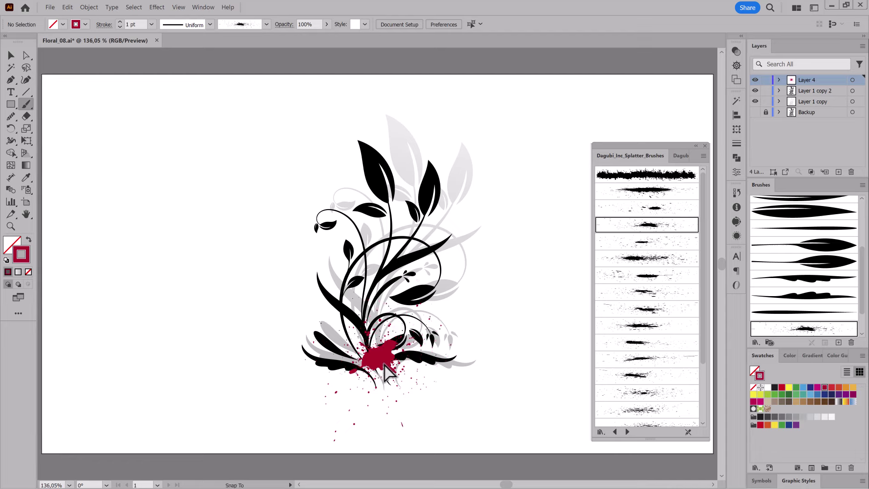
Swap to the next splatter brush, nudge the stroke into place, and darken its red to 9f0a00
left_click(650, 259)
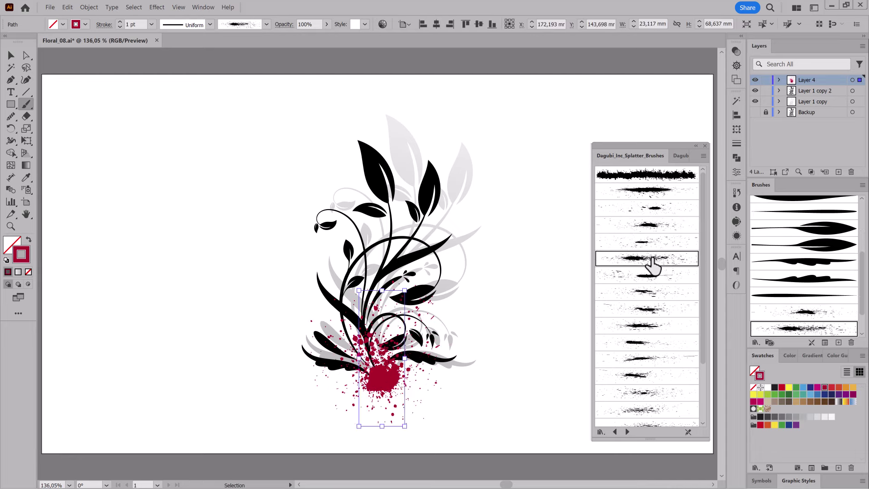
left_click_drag(382, 380, 386, 394)
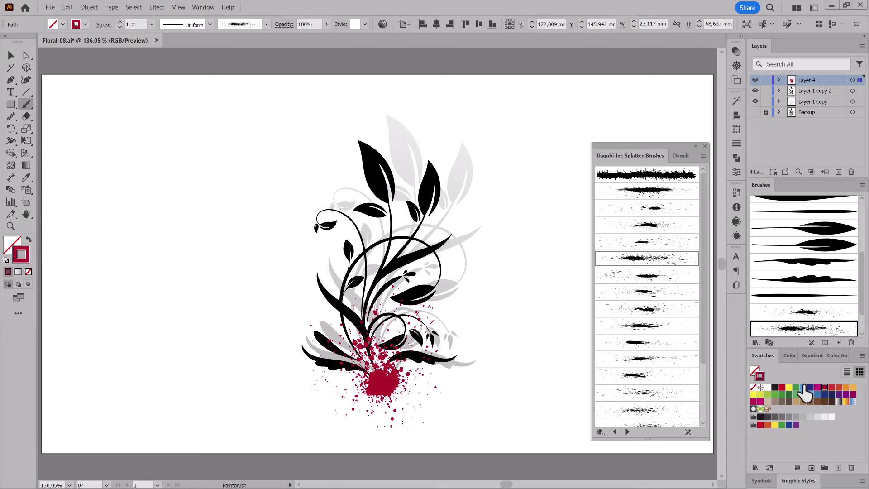
left_click(789, 356)
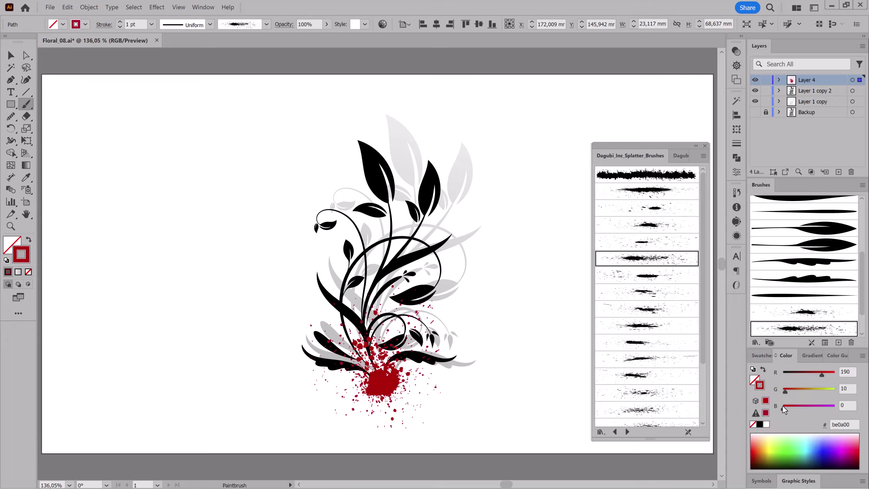
left_click_drag(820, 376, 814, 375)
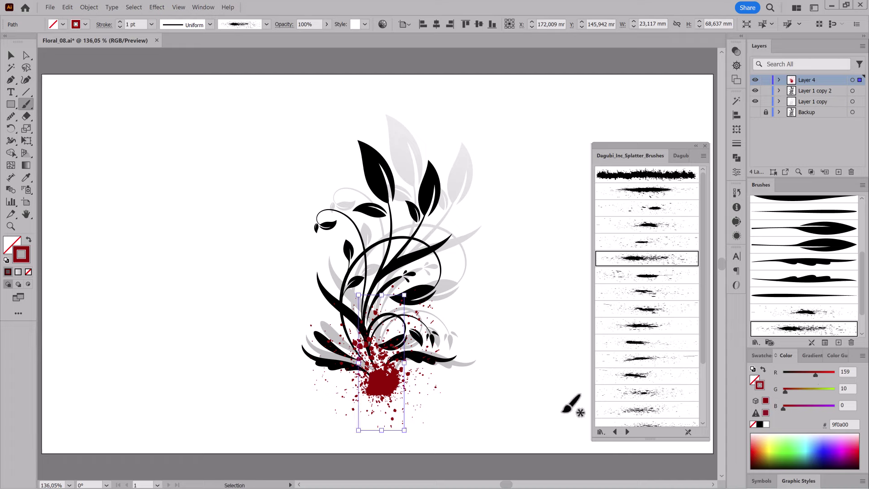
left_click(572, 401, "ctrl")
Paint a white splatter stroke along the stem with a finer splatter brush
scroll(644, 365, "down", 4)
left_click(648, 385)
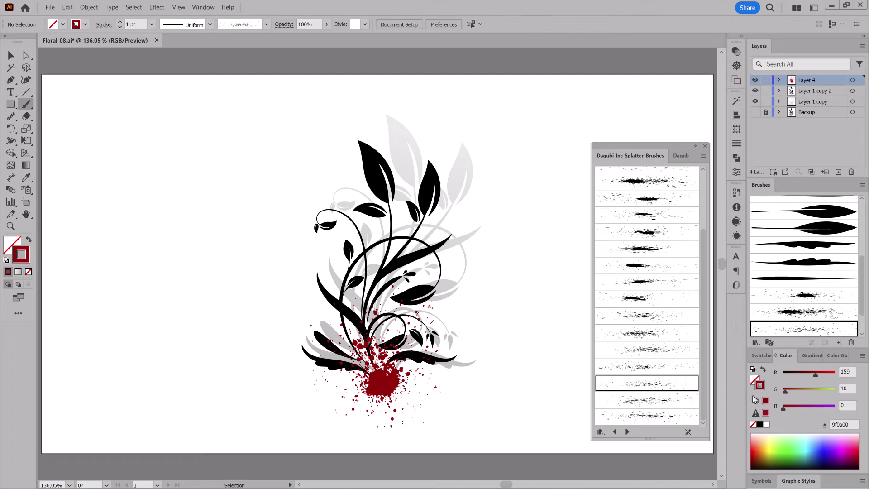
left_click(766, 424)
left_click_drag(319, 360, 453, 252)
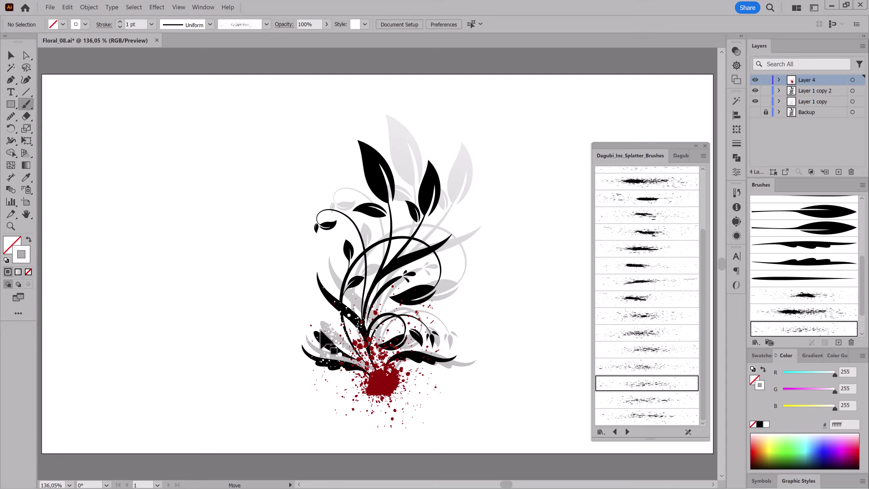
Move the white splatter just above the red one, then select Layer 4 together with both vine layers
left_click(324, 341, "ctrl")
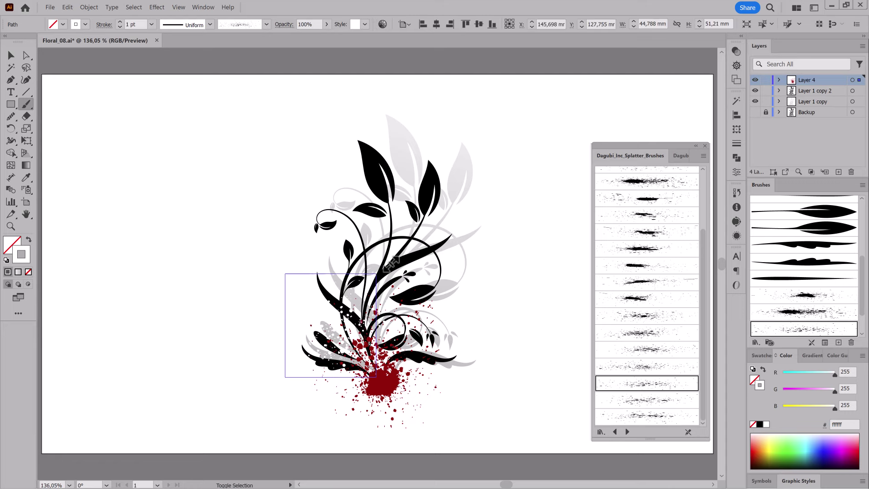
left_click(351, 330)
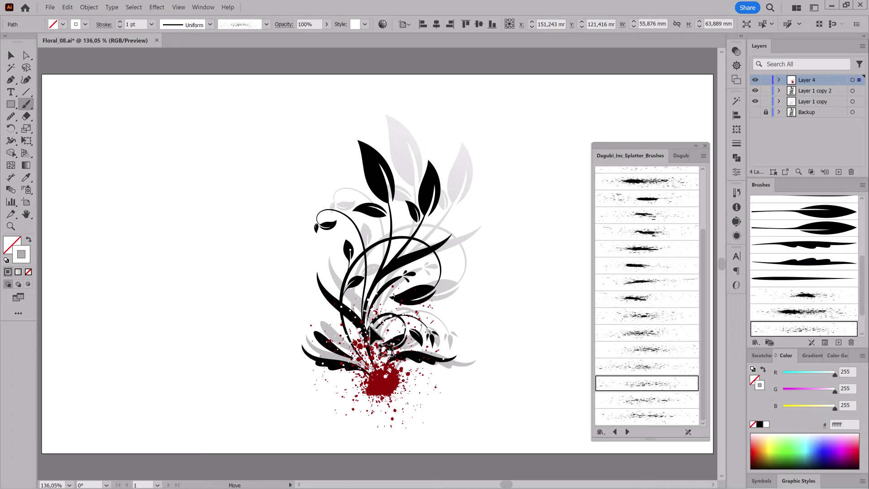
left_click_drag(356, 323, 362, 335)
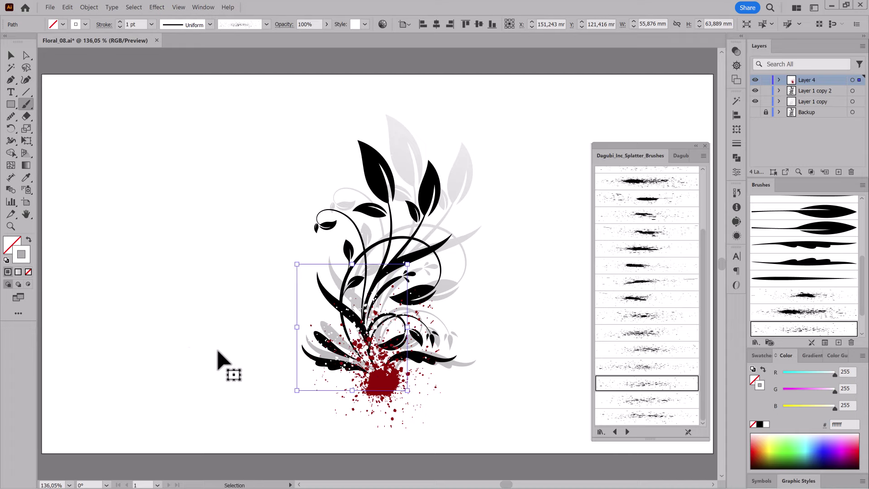
left_click(178, 330, "ctrl")
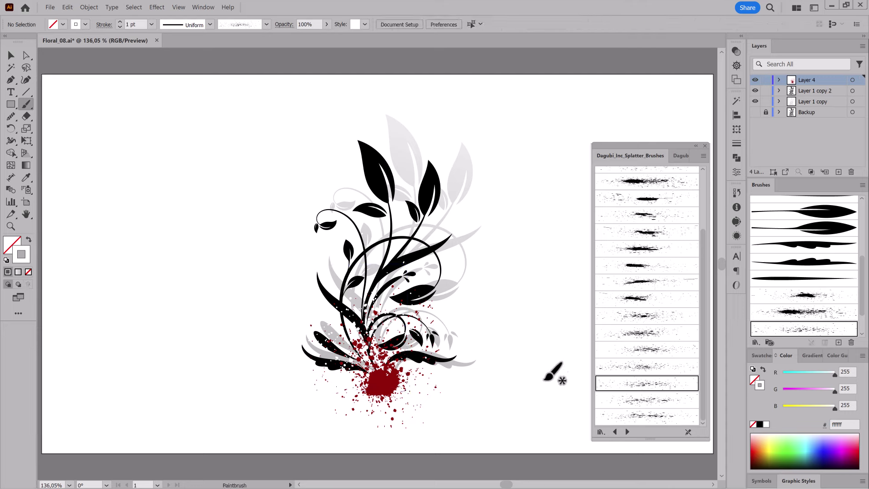
left_click(821, 104, "shift")
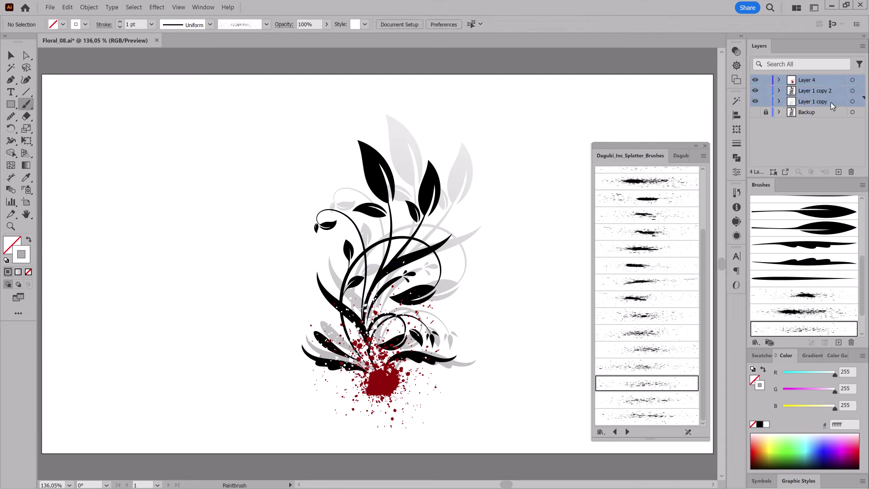
Duplicate the three art layers, moving the original ornament left and the copy right
left_click_drag(832, 105, 838, 172)
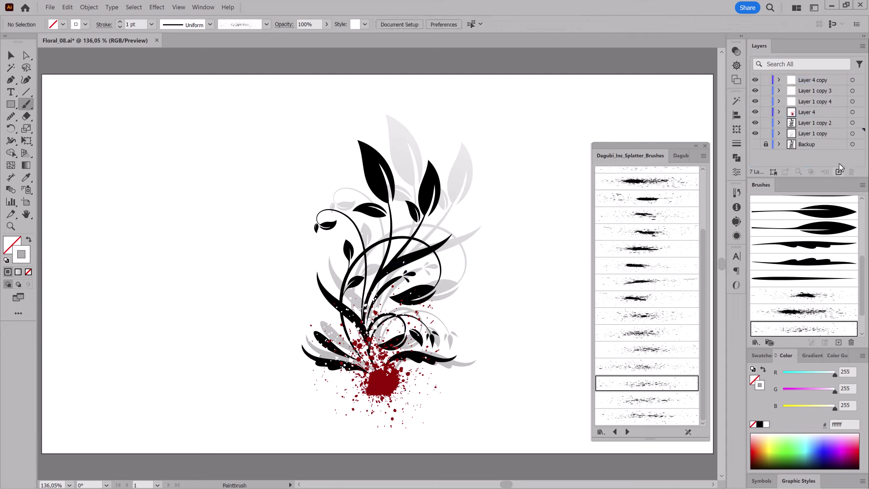
left_click(852, 112)
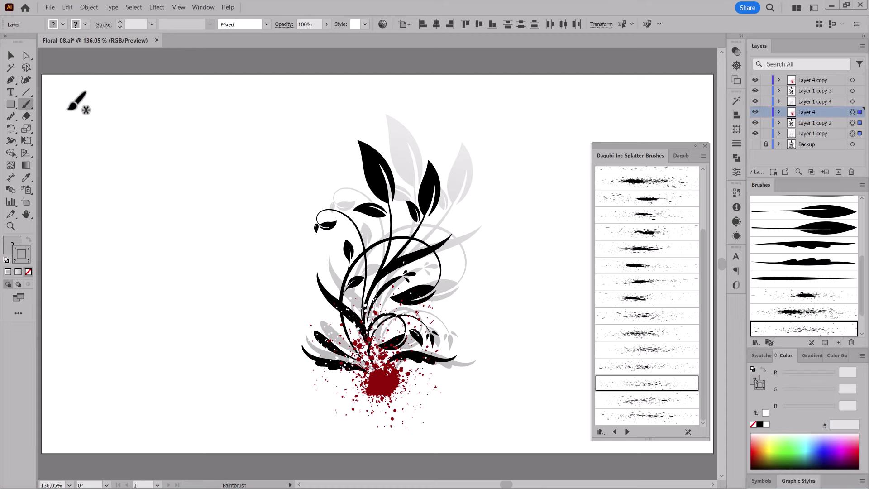
key("e")
left_click_drag(428, 203, 230, 190)
left_click(852, 101)
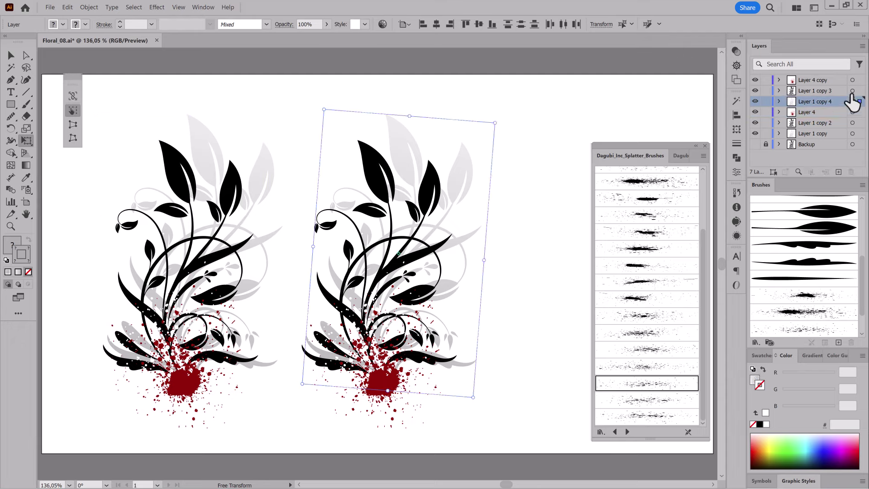
left_click(852, 80, "shift")
left_click_drag(436, 190, 478, 194)
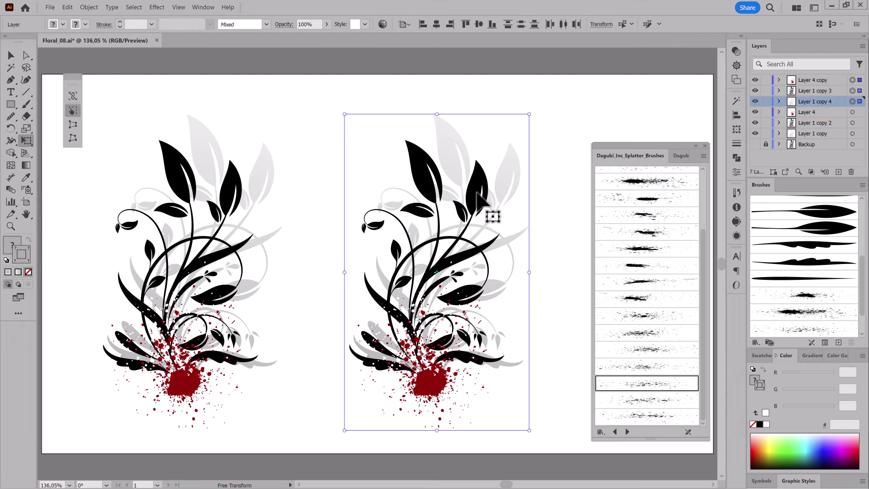
left_click(852, 91)
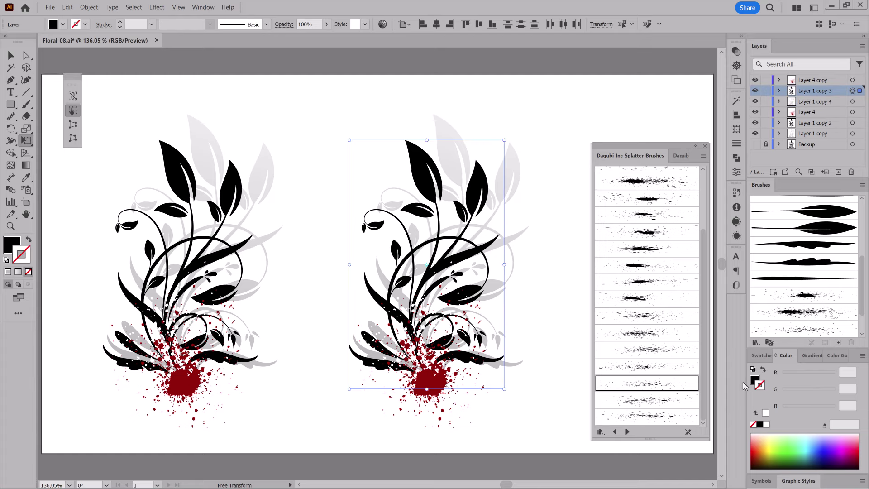
Apply the White, Black gradient preset to the copied vine and turn its white stop dark red
left_click(809, 355)
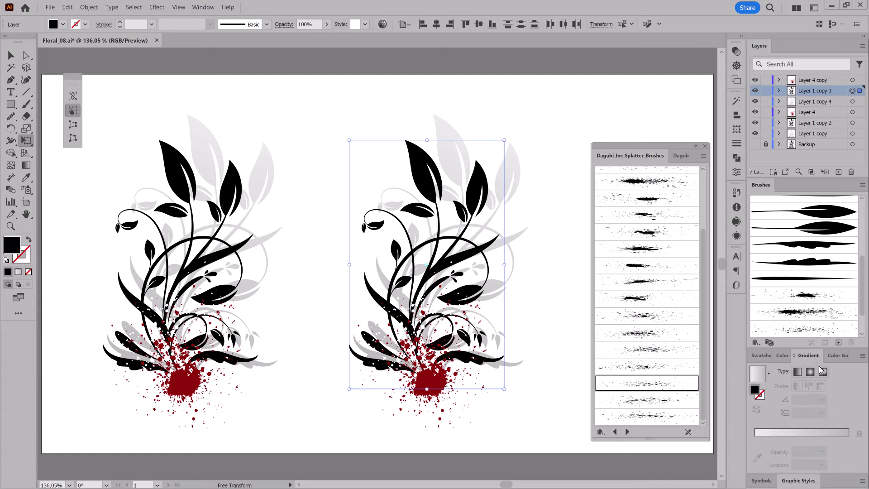
left_click(769, 374)
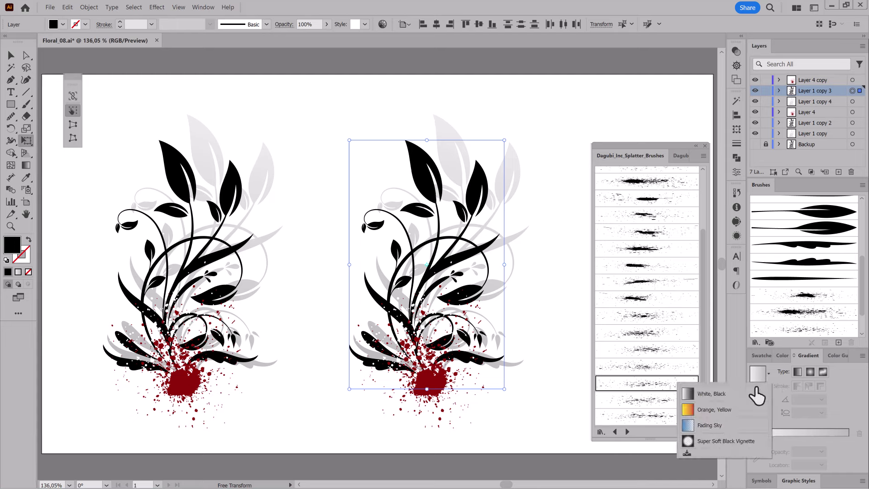
left_click(715, 393)
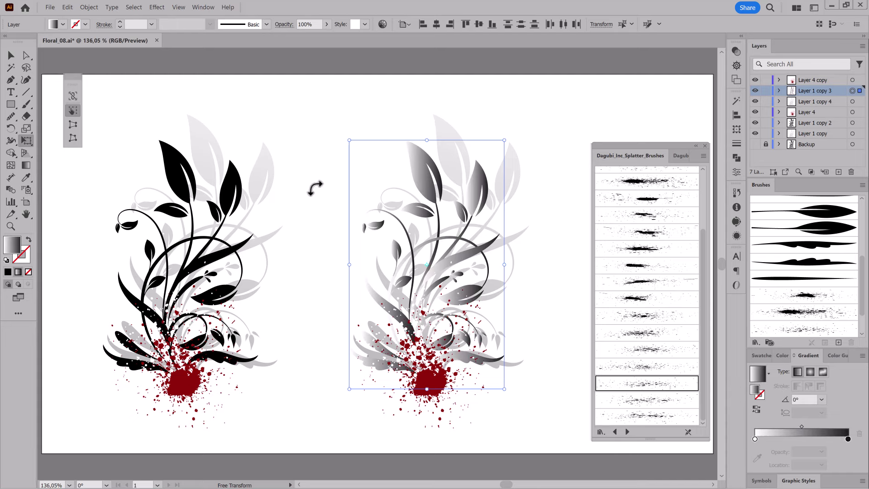
left_click(25, 168)
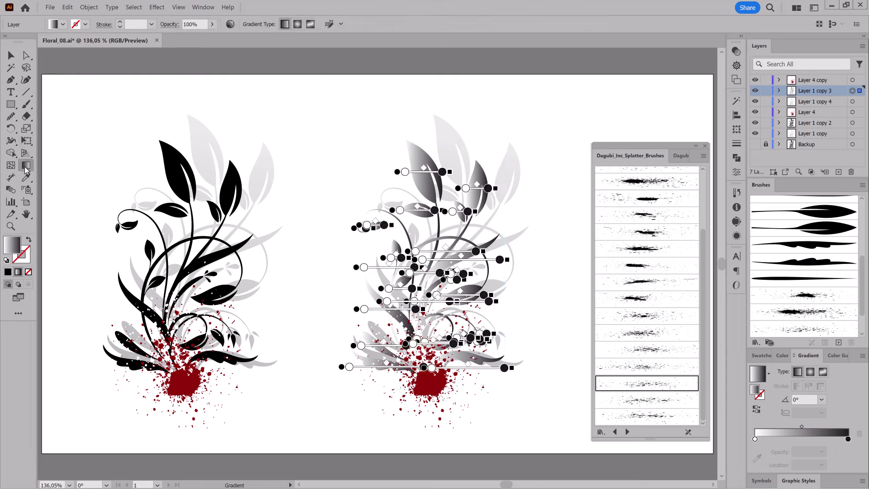
double_click(755, 439)
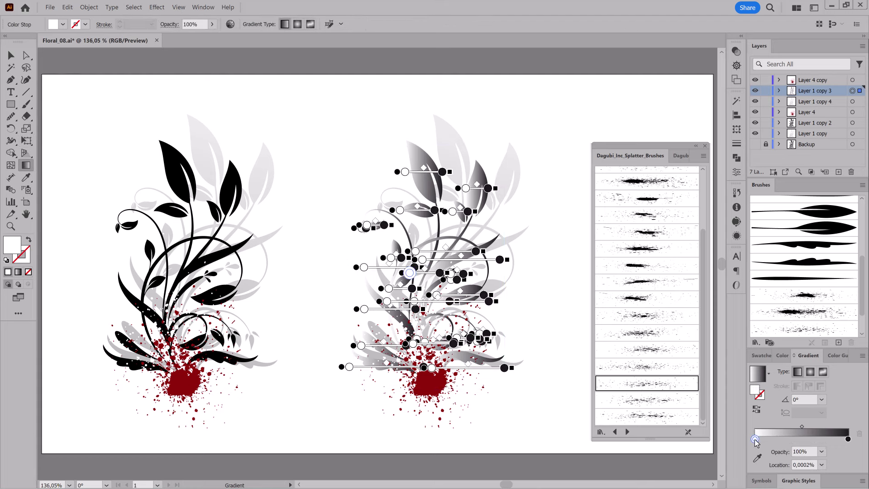
left_click(734, 400)
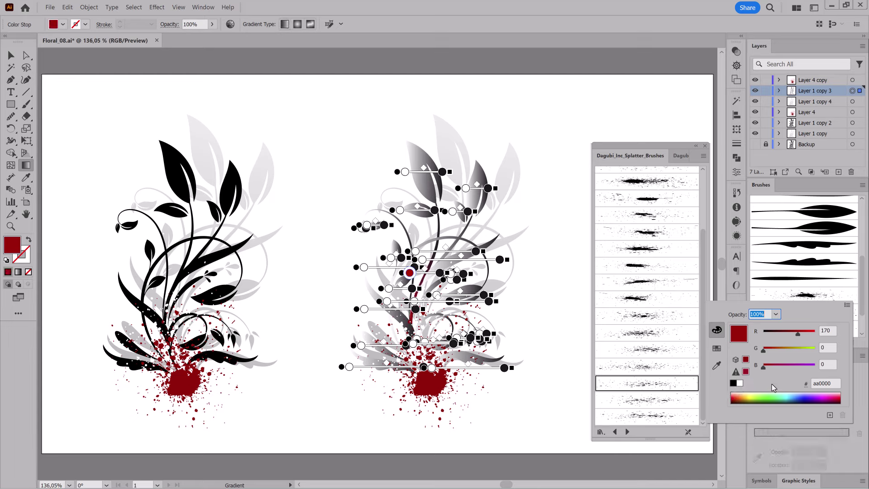
left_click(651, 67)
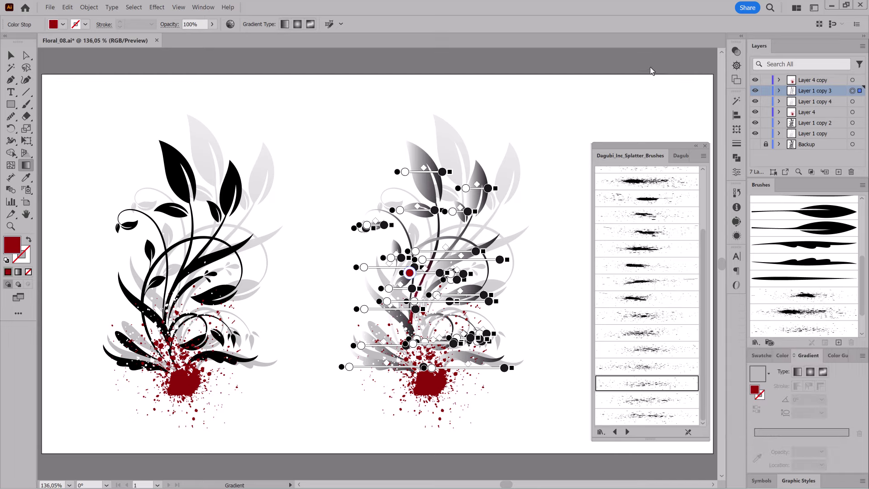
key("v")
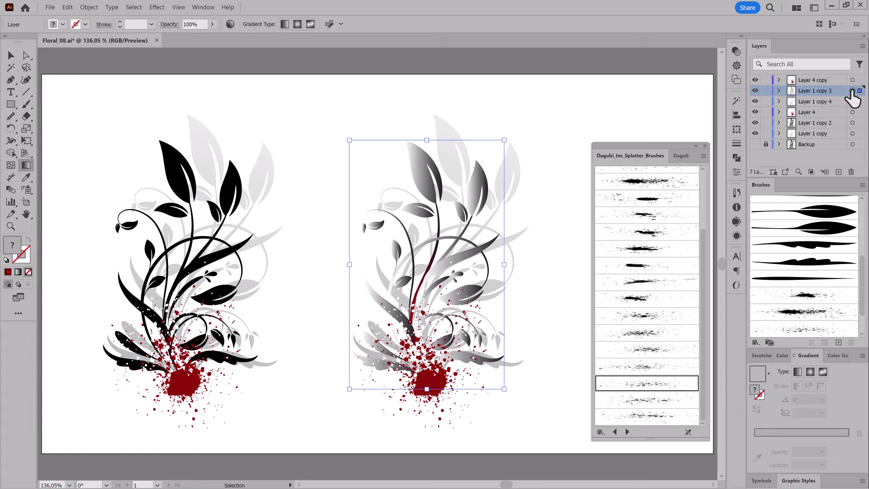
Reapply the White, Black gradient and set its left stop to a crimson swatch
left_click(769, 373)
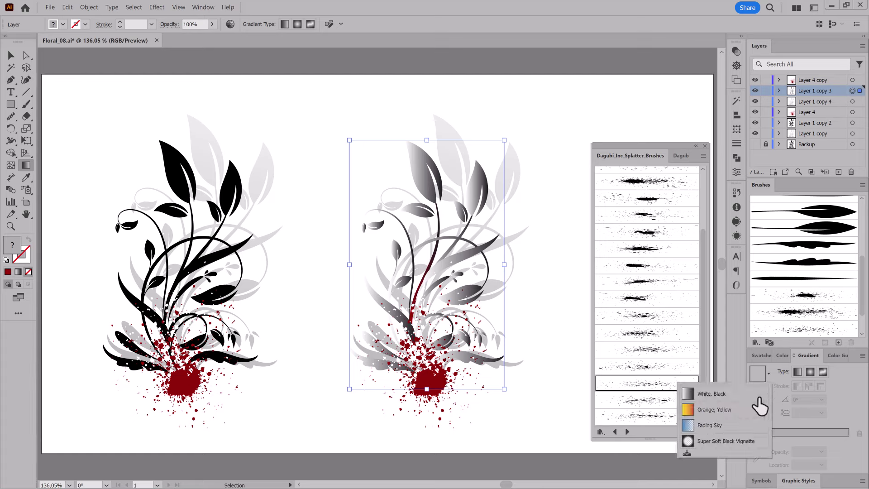
left_click(733, 395)
double_click(754, 439)
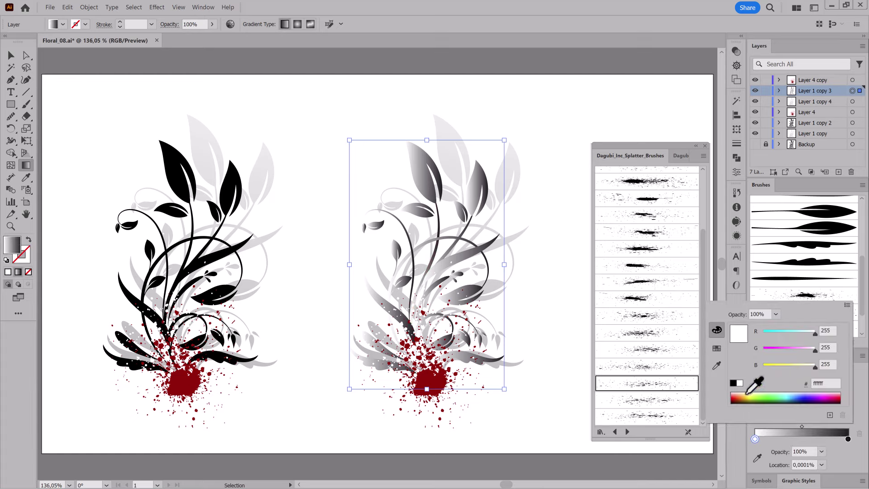
left_click(716, 348)
left_click(788, 326)
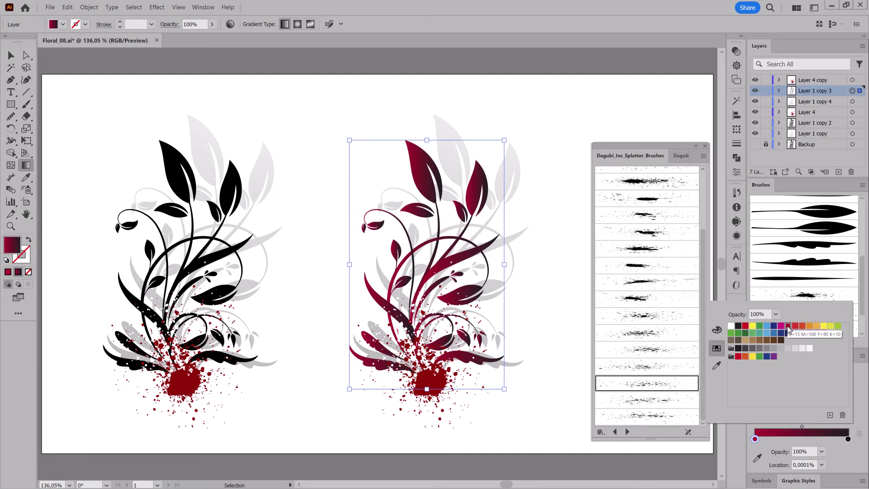
left_click(863, 382)
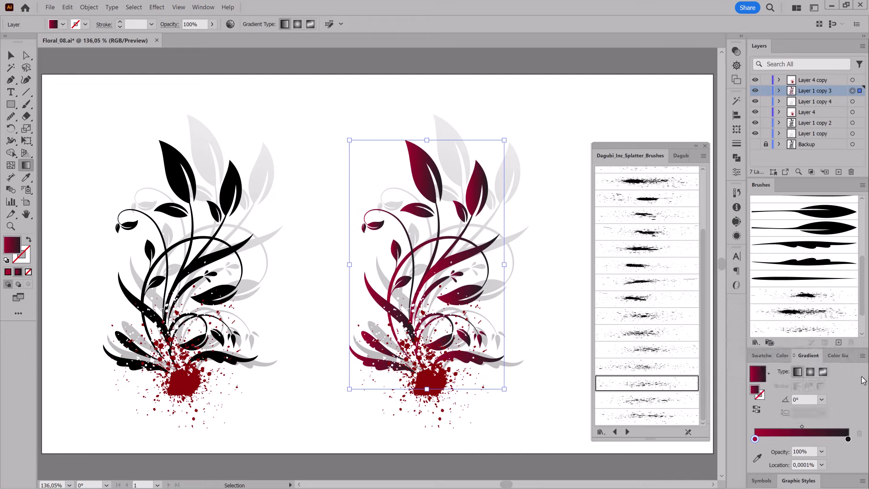
key("g")
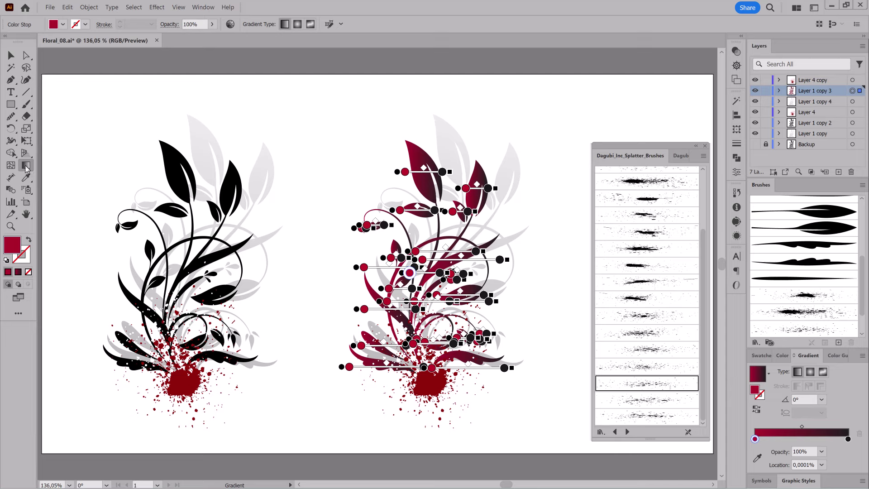
Run the red gradient from top to bottom across the right ornament's vine, then deselect
mouse_move(489, 140)
left_mouse_down()
mouse_move(439, 406)
mouse_move(524, 156)
mouse_move(547, 196)
left_mouse_up()
key("v")
left_click(650, 77)
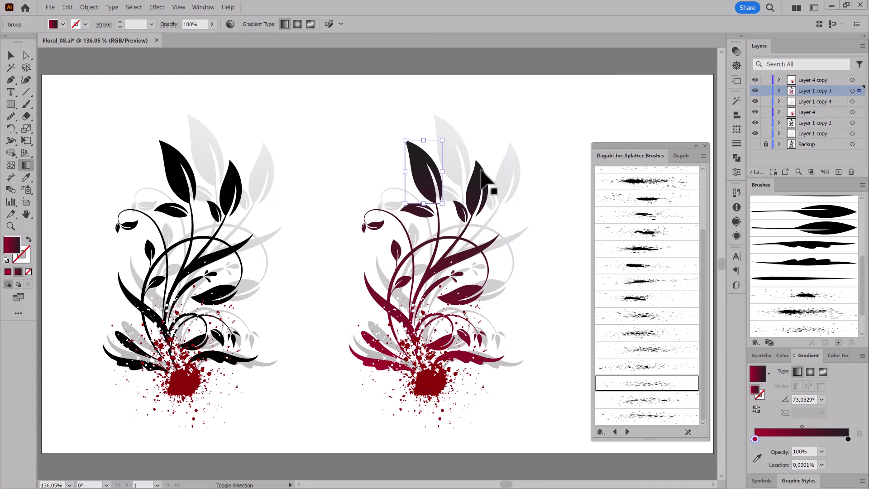
Re-angle the gradient on the upper, lower and small leaves individually, crimson tips to darker stems
left_click(497, 202)
left_click_drag(484, 227, 507, 167)
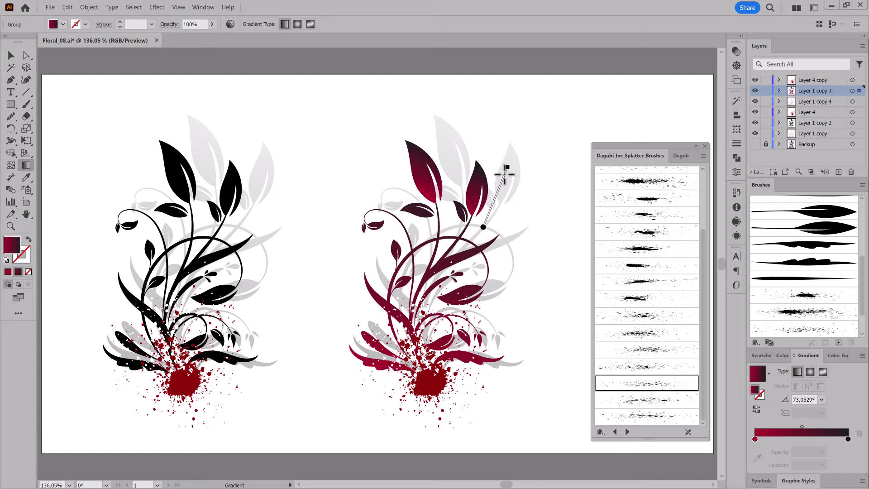
left_click_drag(495, 287, 465, 299)
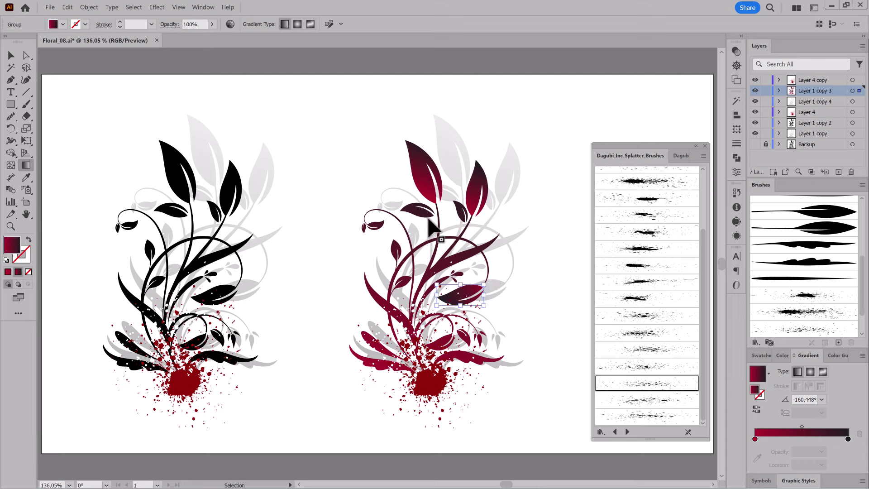
left_click_drag(434, 213, 400, 206)
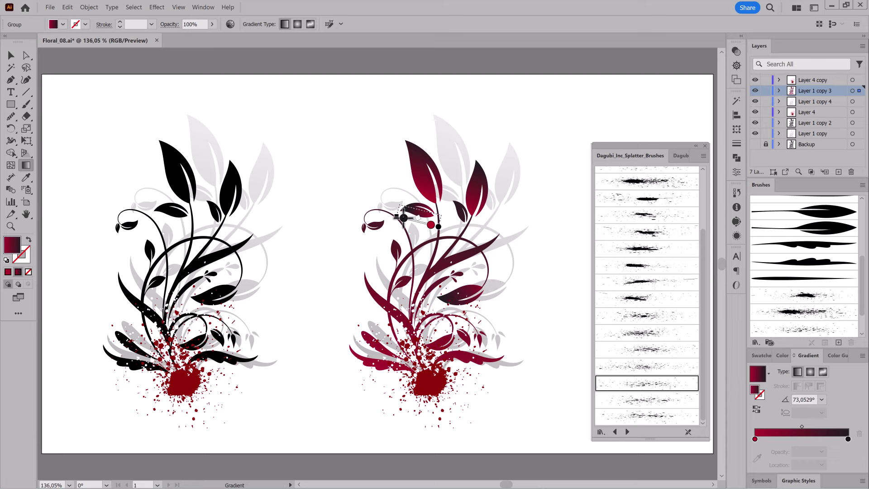
left_click(463, 218, "ctrl")
left_click_drag(472, 225, 460, 200)
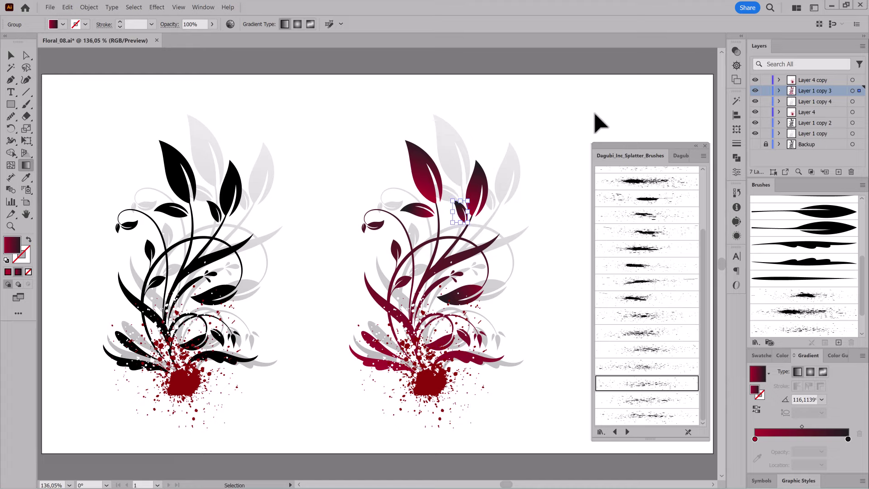
left_click(600, 123, "ctrl")
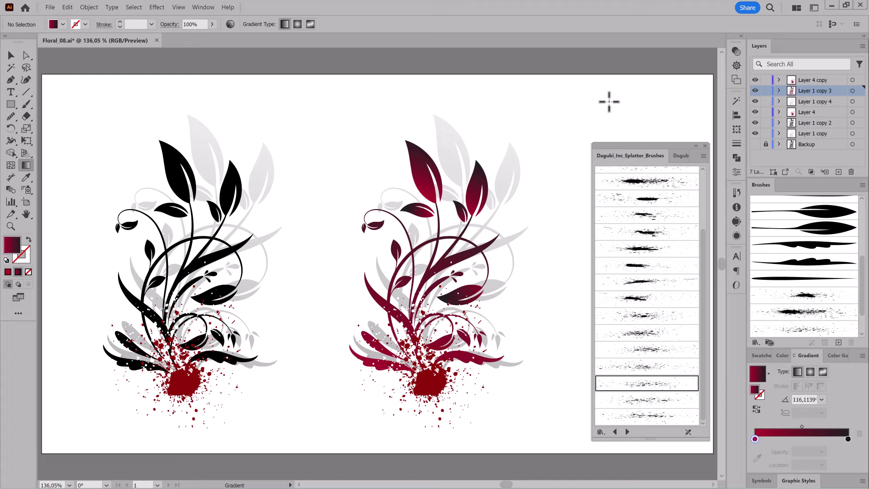